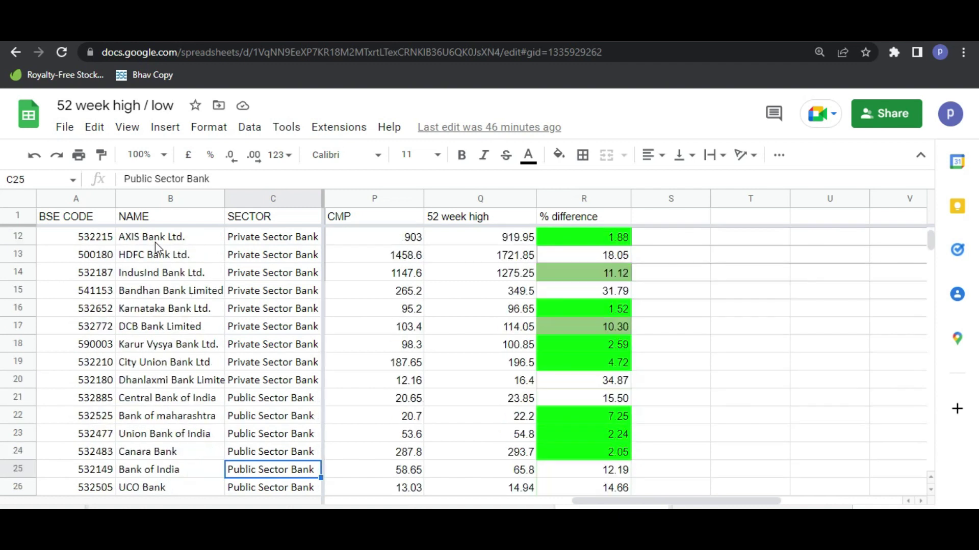
Step: Return to the SECTOR header at the top of the bank list
key("Up")
key("Up")
key("Up")
key("Up")
key("Up")
key("Up")
key("Up")
key("Up")
key("Up")
key("Up")
key("Up")
key("Up")
key("Up")
key("Up")
key("Up")
key("Up")
key("Up")
key("Up")
key("Up")
key("Up")
key("Up")
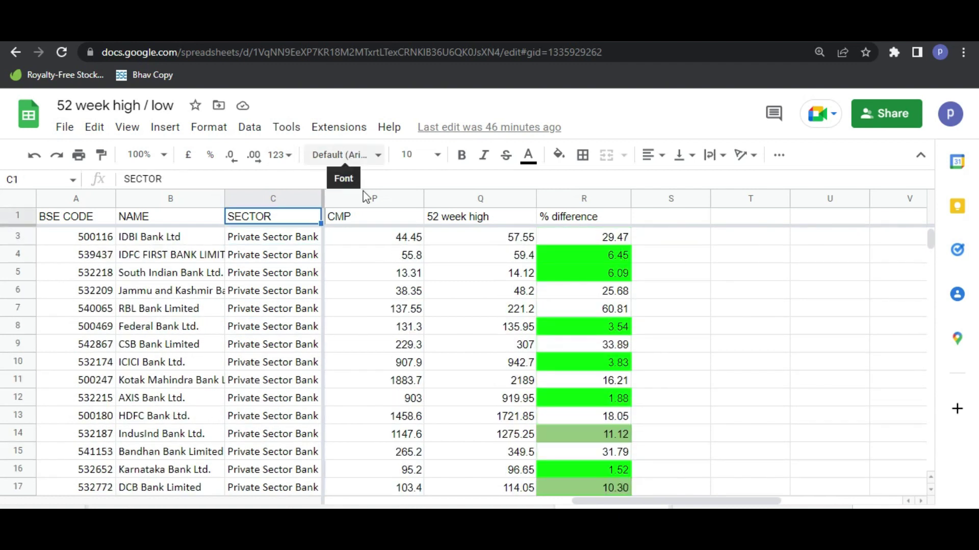
Step: Examine IDBI Bank's CMP, 52 week high and % difference cells, including the formula behind the difference
left_click(378, 243)
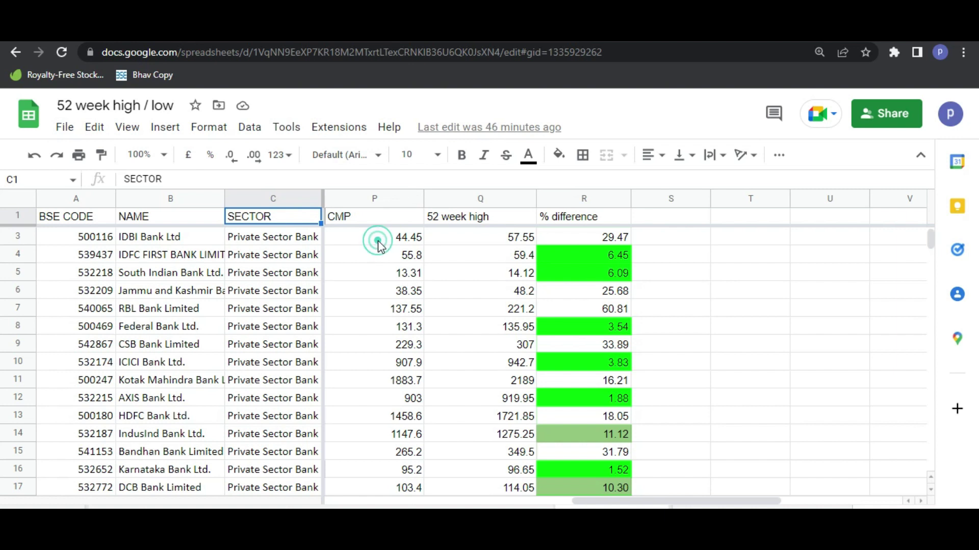
left_click(490, 235)
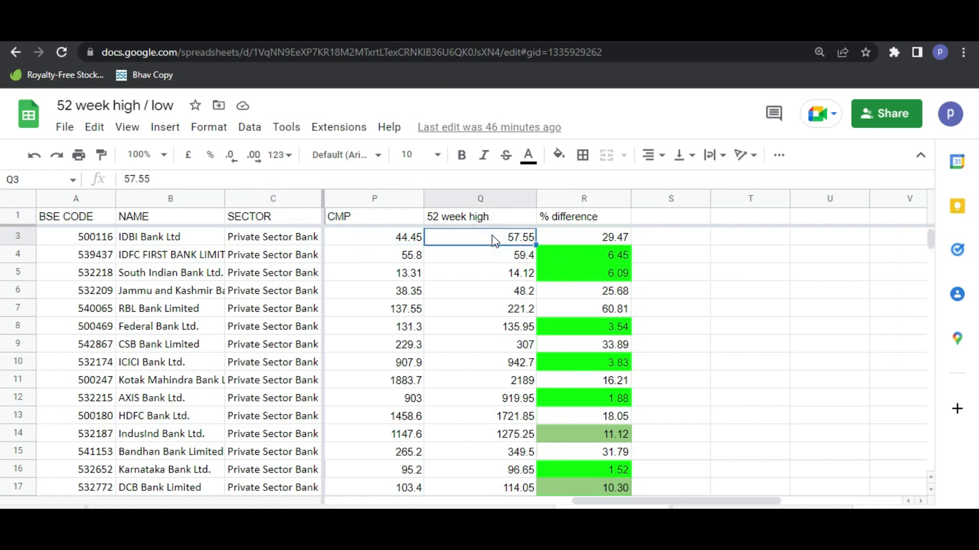
left_click(573, 236)
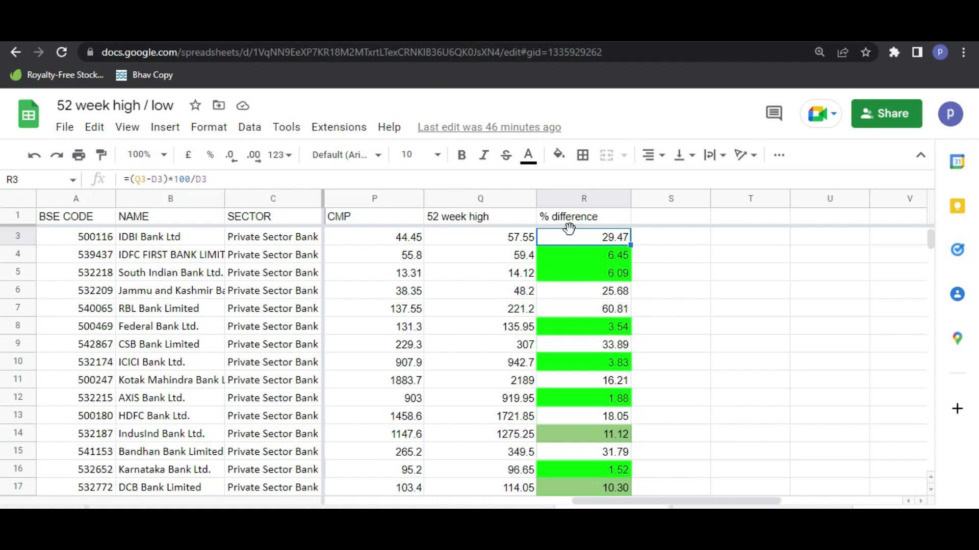
Step: Review the % difference column for the private sector banks, comparing the bright green and darker green highlighted cells
key("Down")
key("Down")
key("Down")
key("Down")
key("Down")
key("Down")
key("Down")
key("Down")
key("Down")
key("Down")
key("Down")
key("Down")
key("Down")
key("Down")
key("Down")
key("Down")
key("Down")
key("Down")
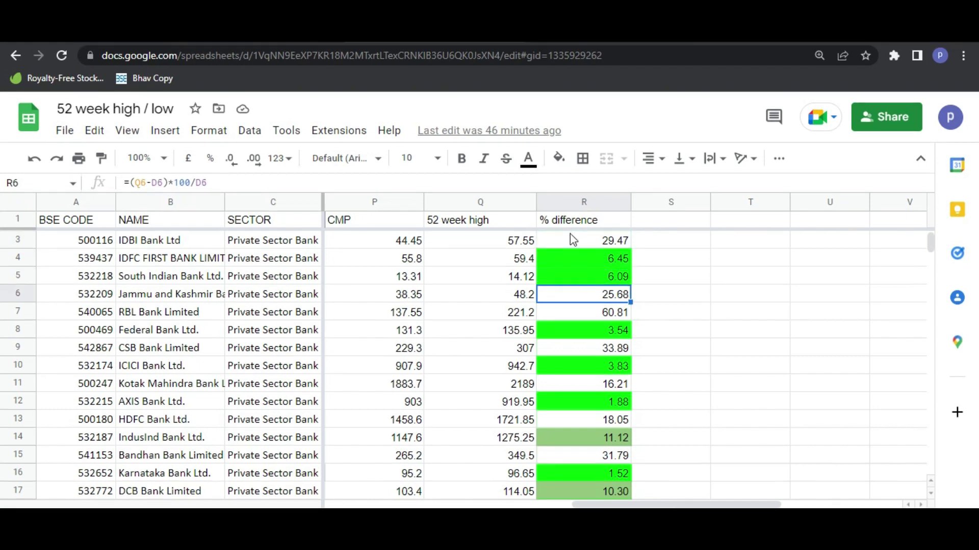
key("Up")
key("Up")
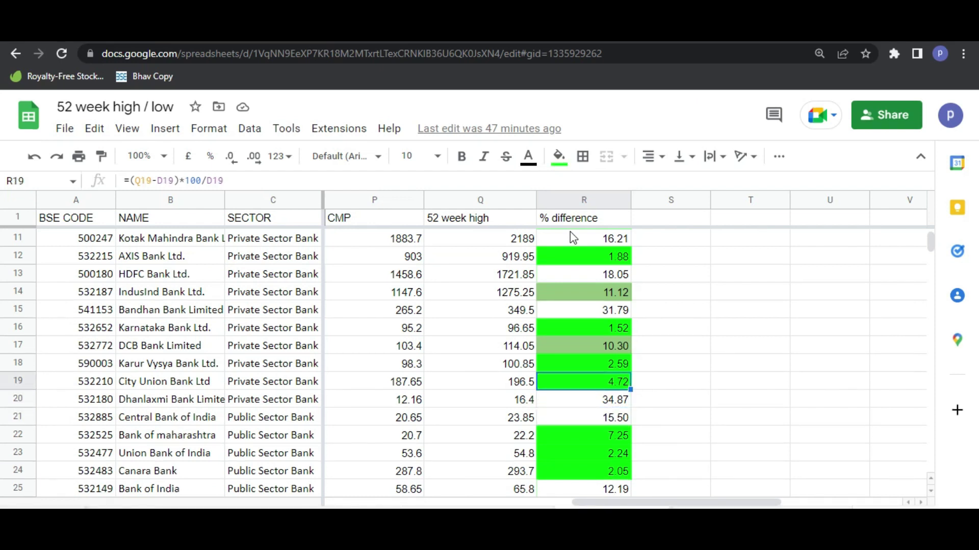
key("Up")
key("Up")
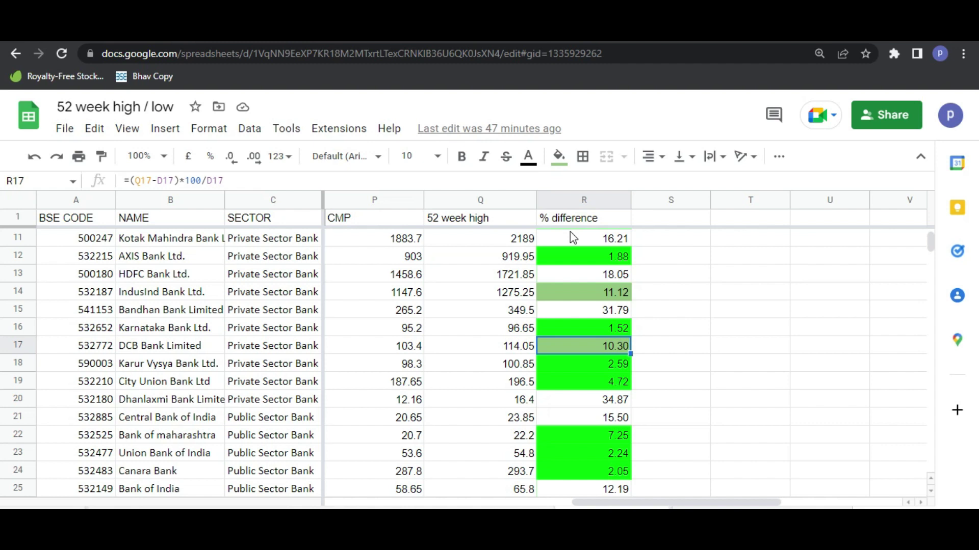
Step: Examine the % difference cells of the public sector banks, working from Indian Overseas Bank back to Bank of maharashtra
key("ctrl+Down")
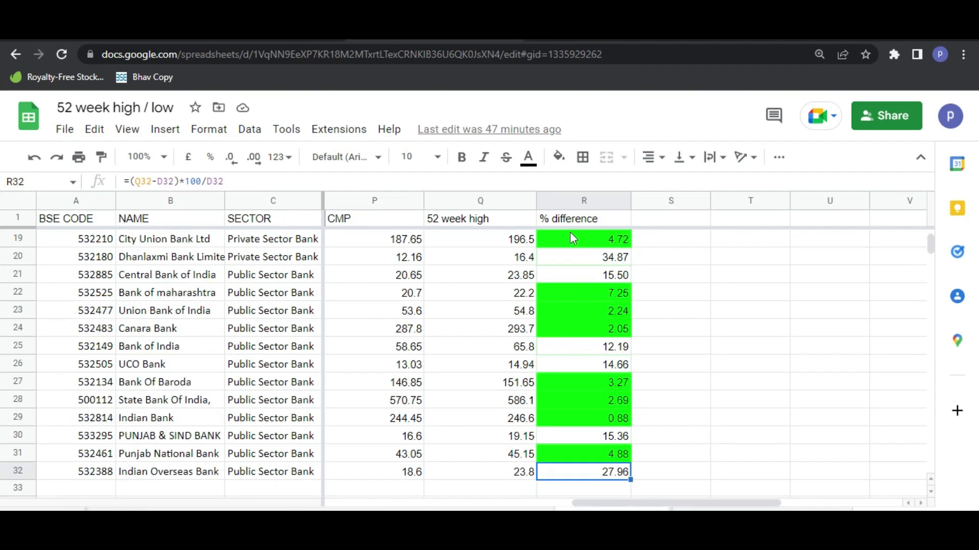
key("Up")
key("Up")
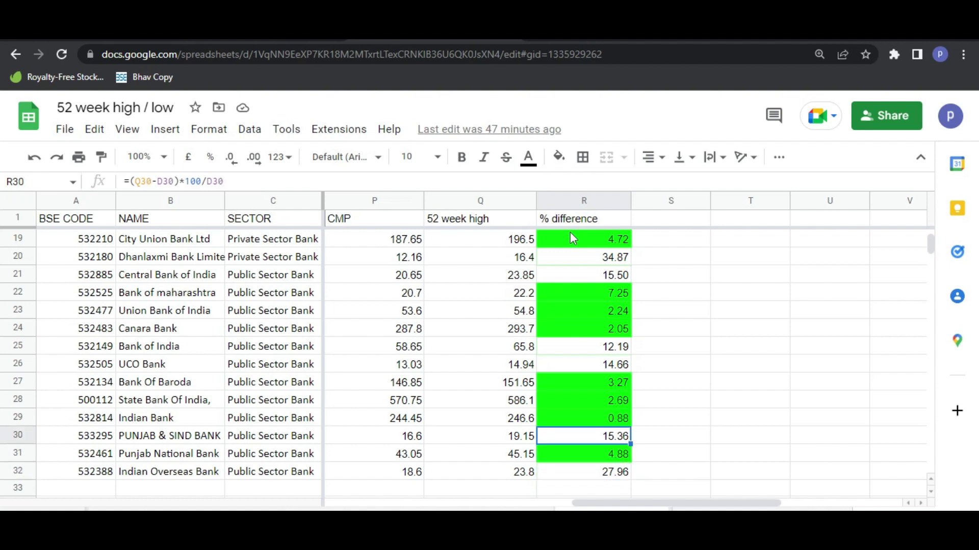
key("Up")
key("Up")
key("Up")
key("Up")
key("Up")
key("Up")
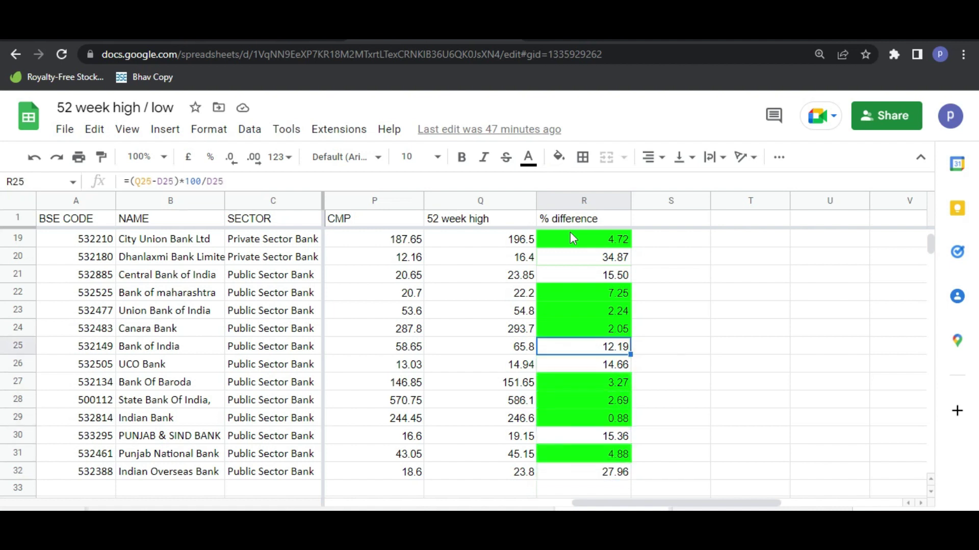
key("Up")
key("Up")
key("Up")
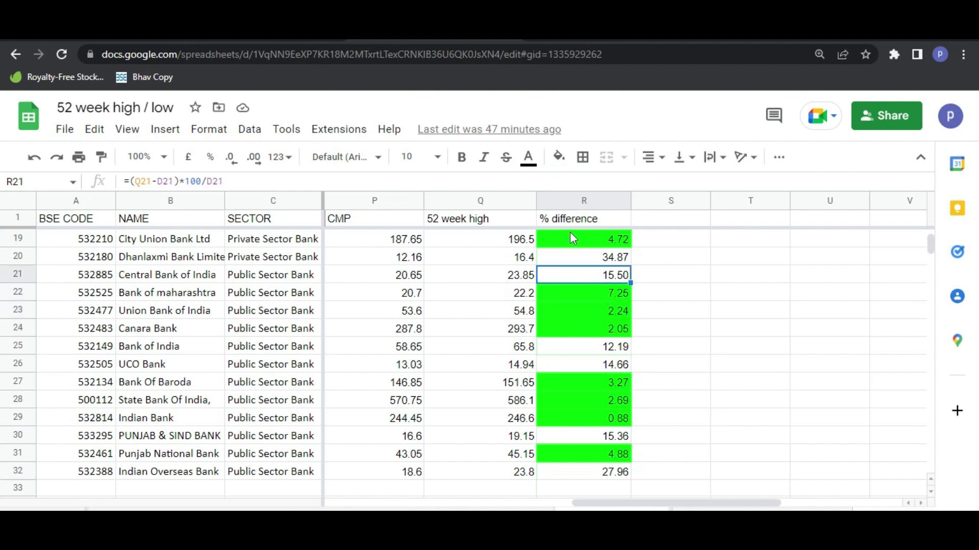
key("Down")
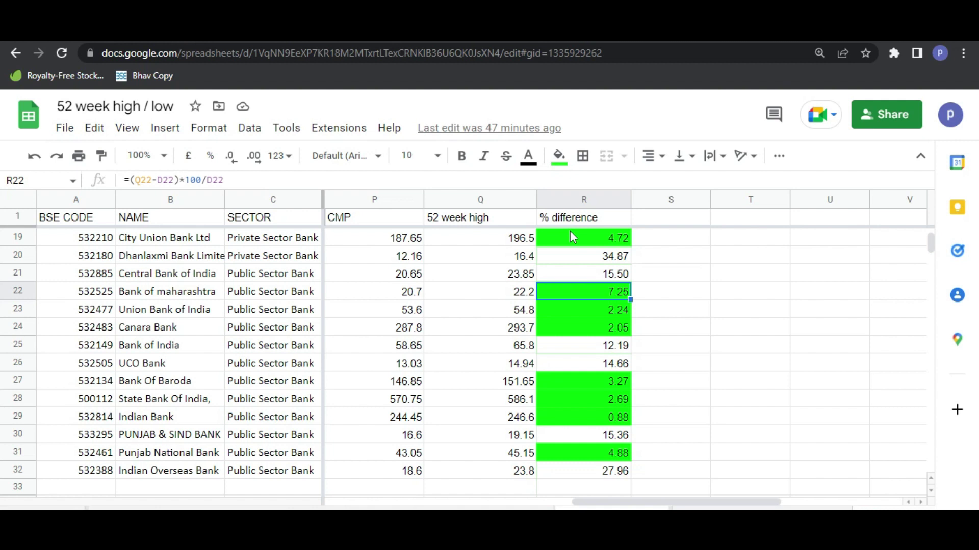
Step: Go back over the % difference column to IDBI Bank's row
key("Up")
key("Up")
key("Up")
key("Up")
key("Up")
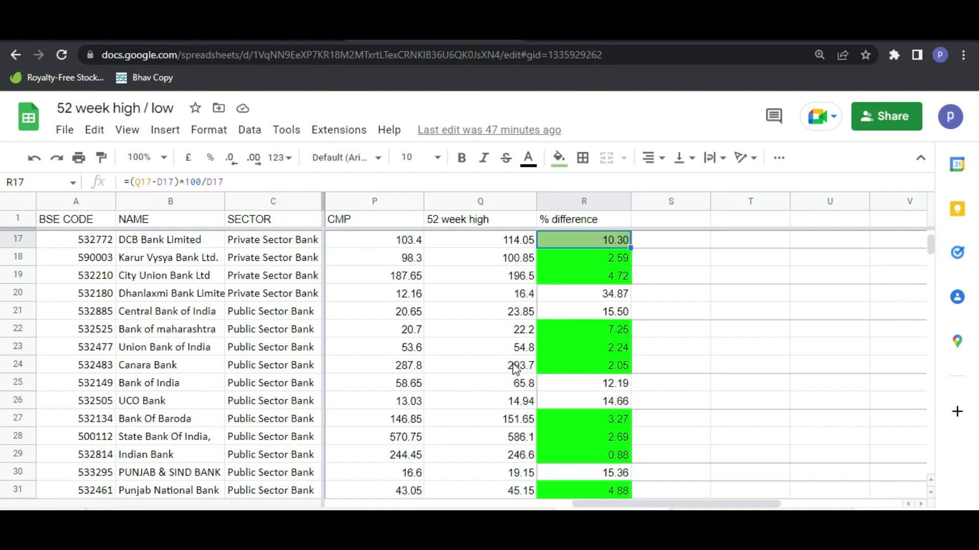
key("Up")
key("Up")
key("Up")
key("Up")
key("Up")
key("Up")
key("Up")
key("Up")
key("Up")
key("Up")
key("Up")
key("Up")
key("Up")
key("Up")
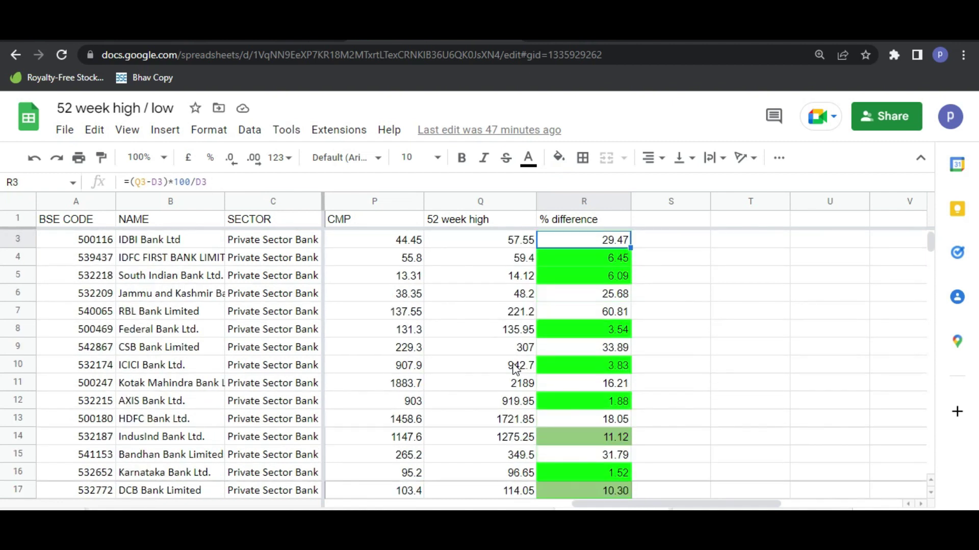
Step: Go to the Sep22 quarterly column and examine its header and the figures for Yes Bank and IDBI Bank
key("Left")
key("Left")
key("Left")
key("Left")
key("Left")
key("Left")
key("Left")
key("Left")
key("Left")
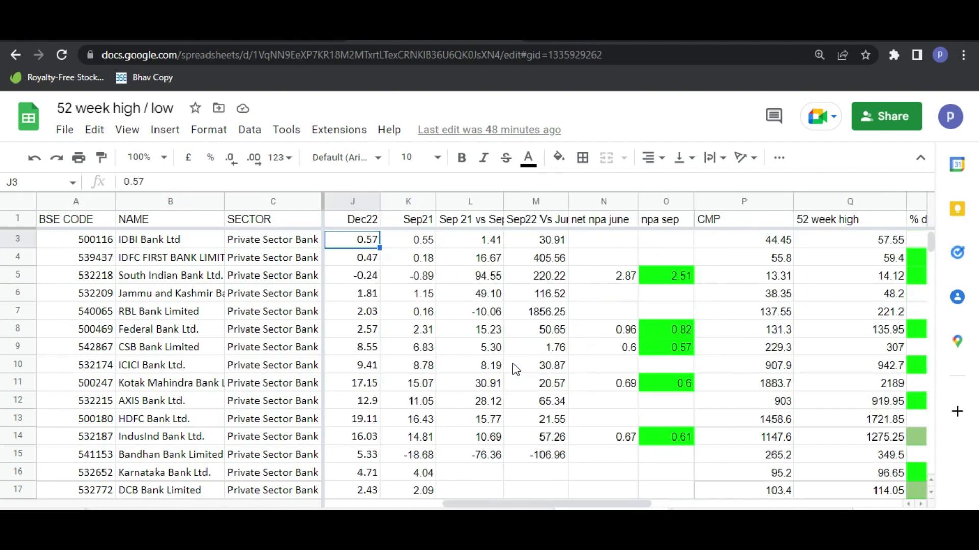
key("Left")
key("Left")
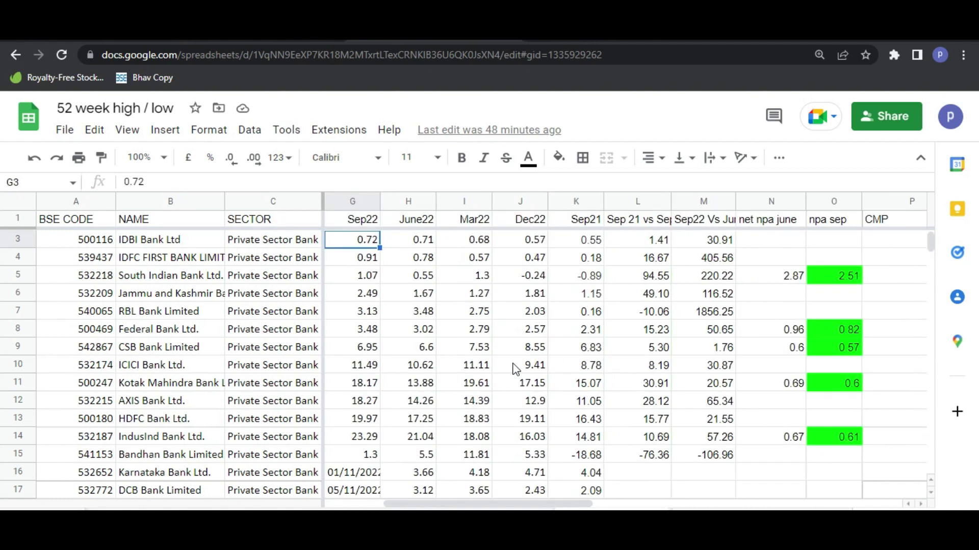
key("Up")
key("Up")
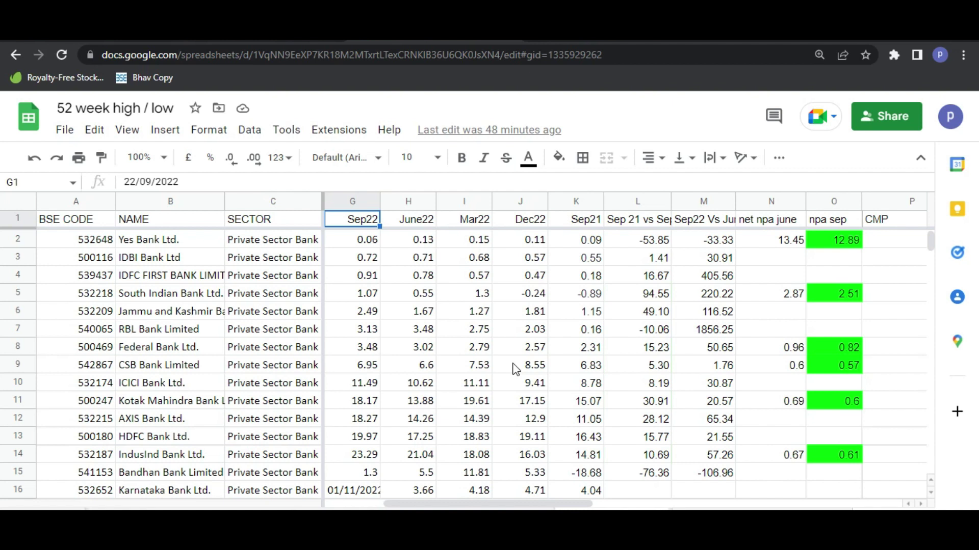
key("Down")
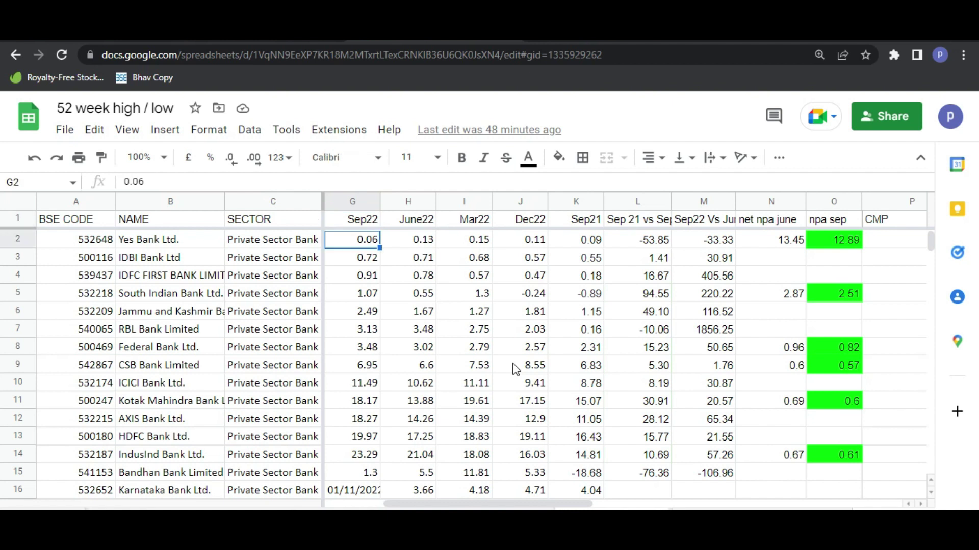
key("Down")
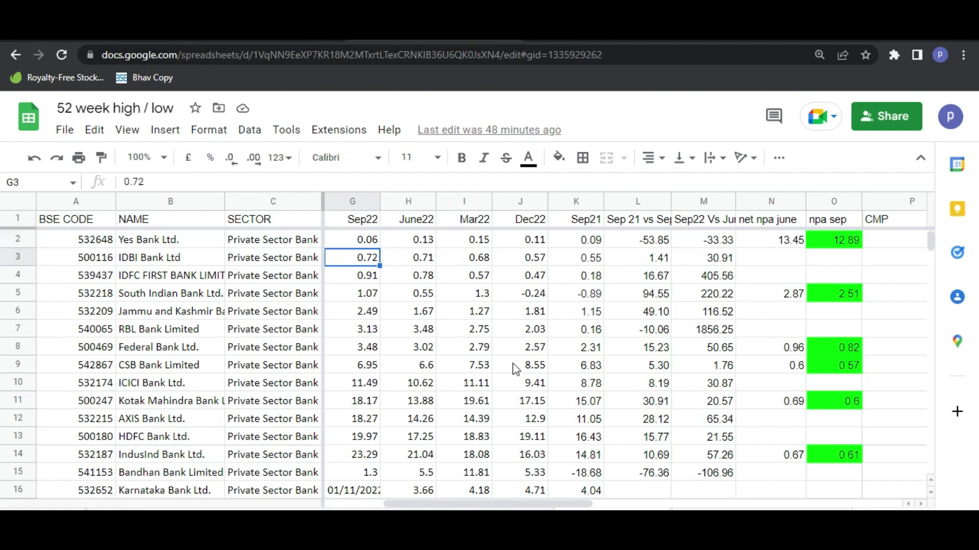
Step: Examine the Sep22 and Sep21 headers and the growth formulas in columns L and M for the first listed banks
left_click(638, 247)
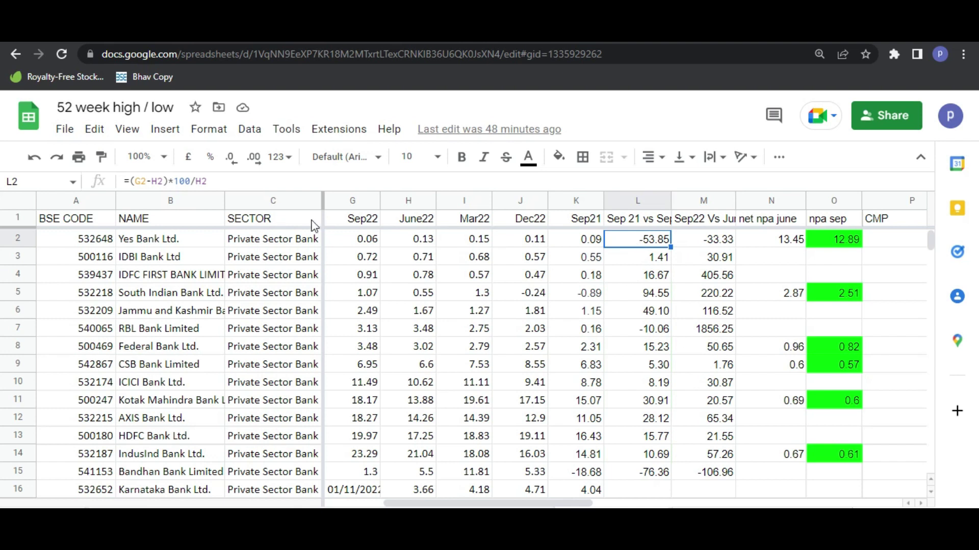
left_click(354, 221)
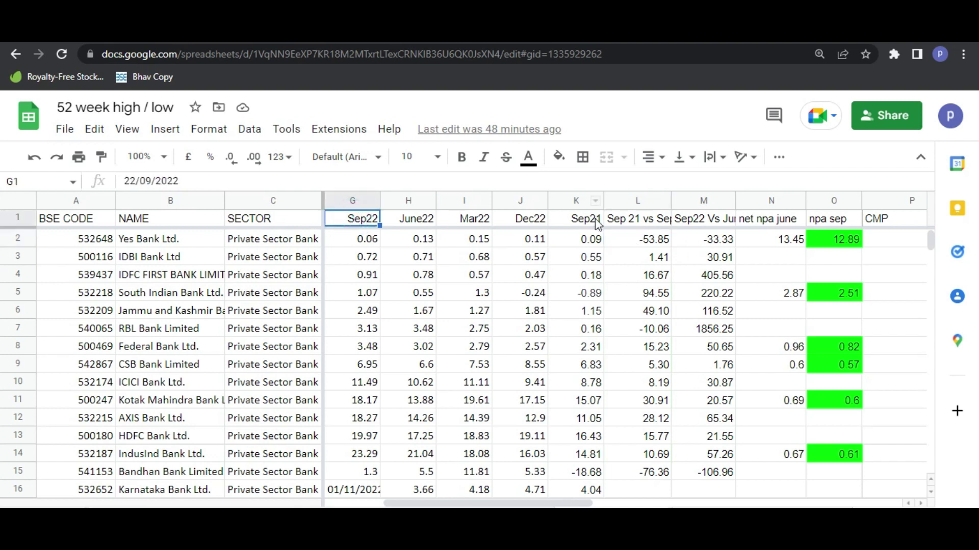
left_click(596, 221)
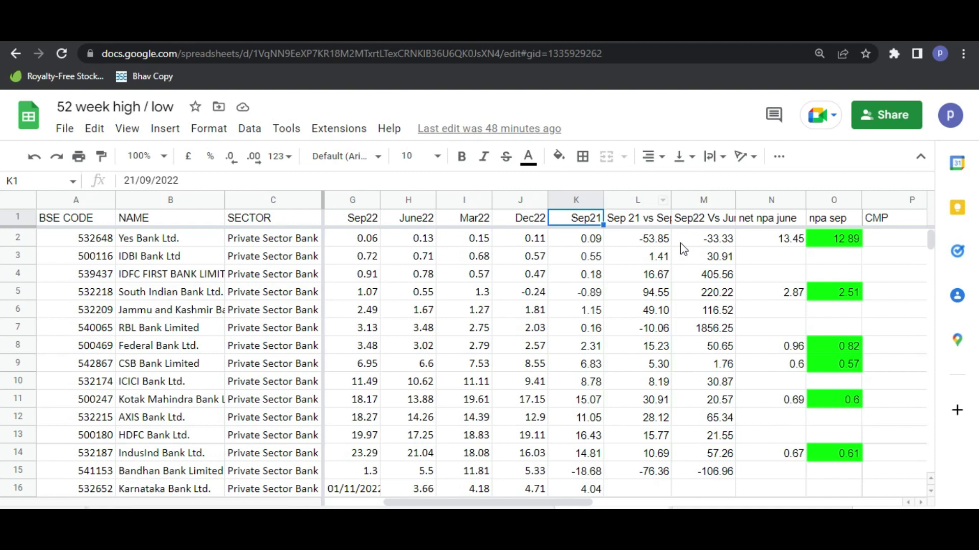
left_click(657, 244)
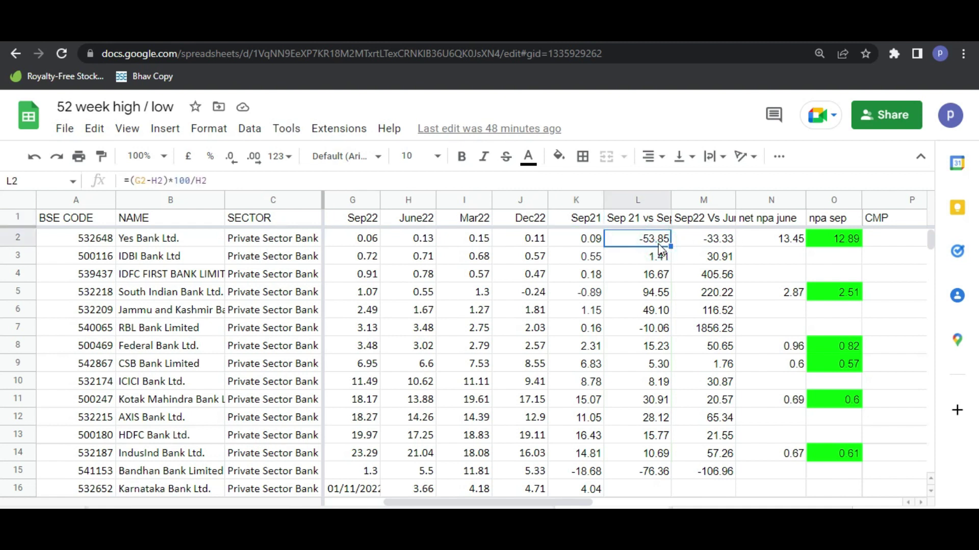
key("Down")
key("Down")
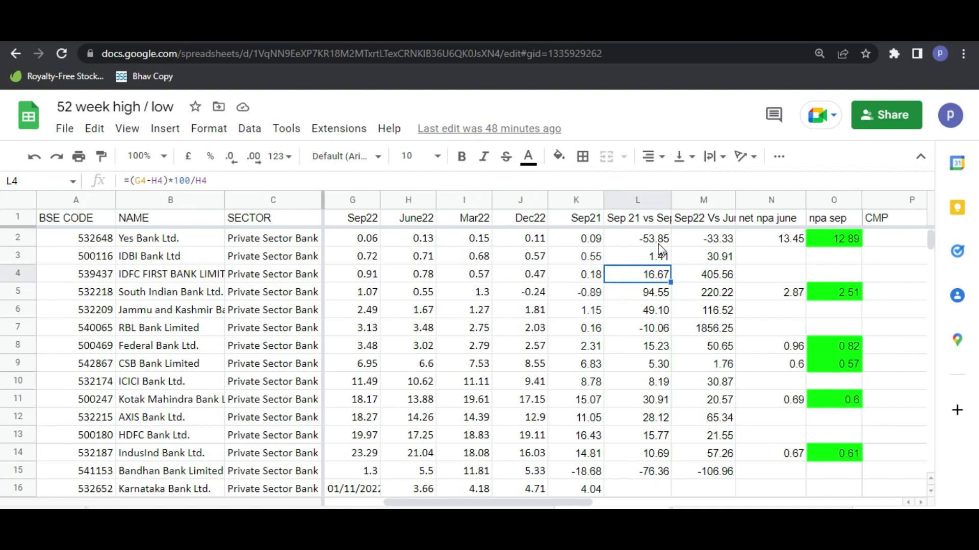
key("Right")
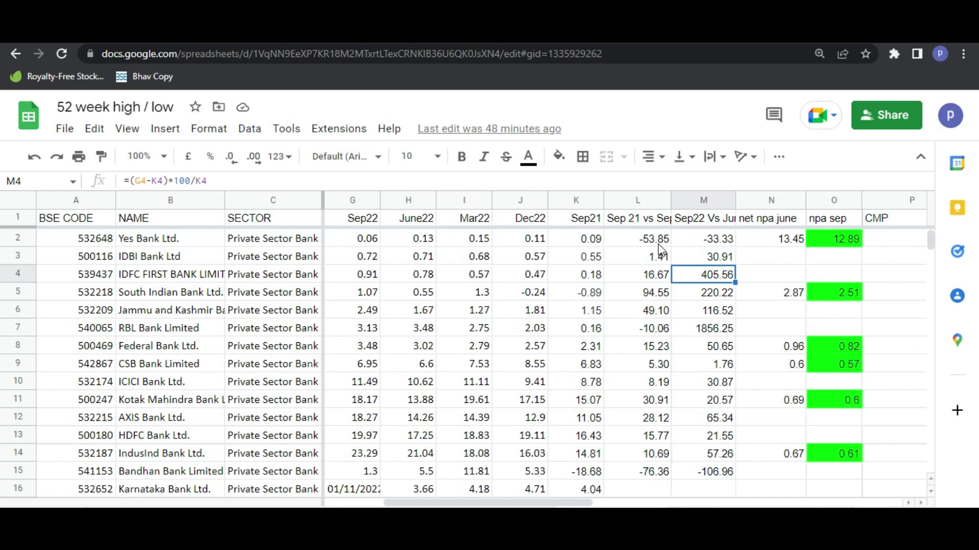
key("Down")
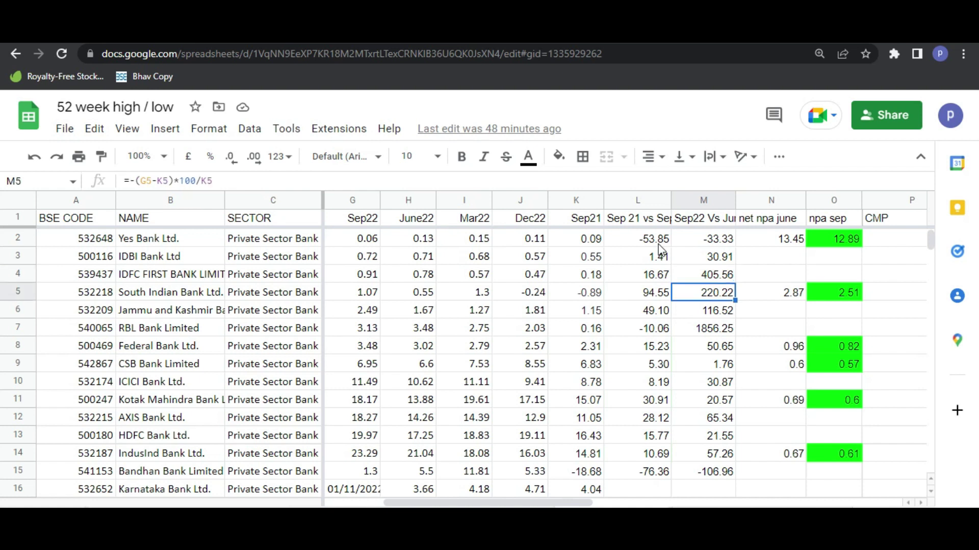
Step: Compare the column L growth cells from IDBI Bank to South Indian Bank, then South Indian Bank's growth in column M
left_click(661, 250)
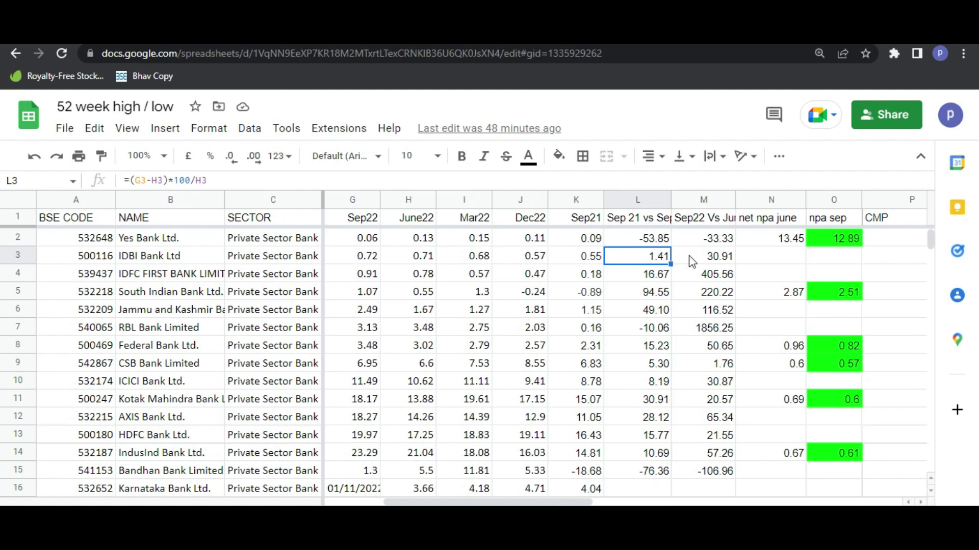
key("Down")
key("Down")
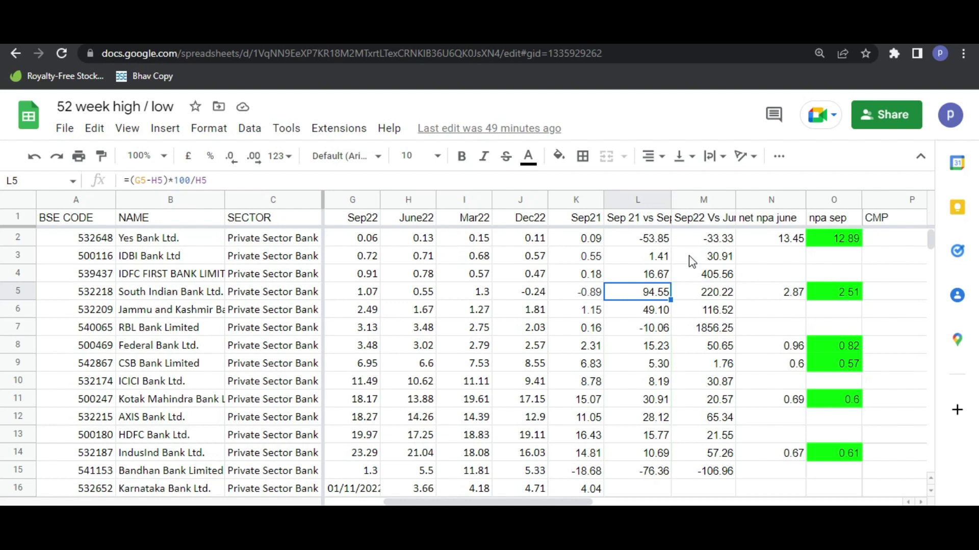
key("Right")
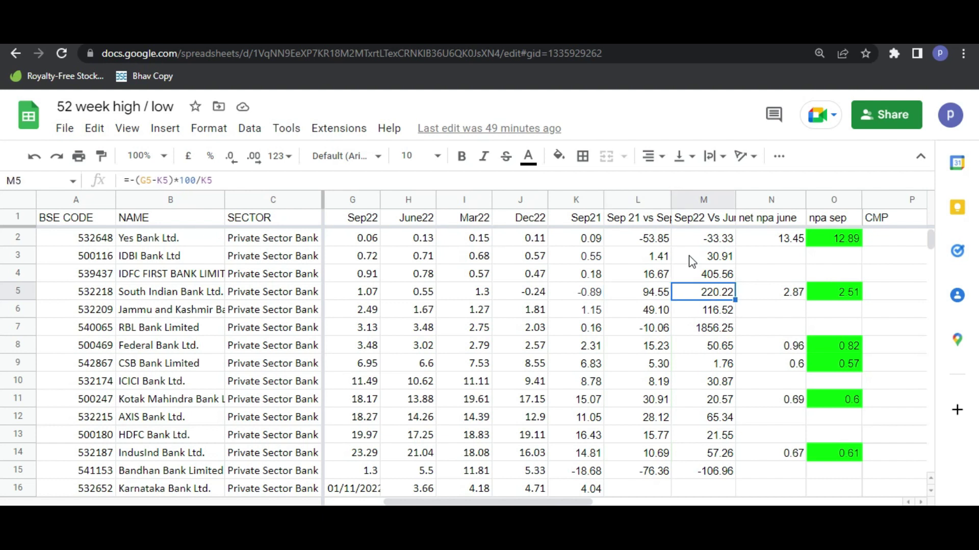
Step: Review the growth cells in column M from South Indian Bank down through the private sector banks into the public sector rows
key("Down")
key("Down")
key("Down")
key("Down")
key("Down")
key("Down")
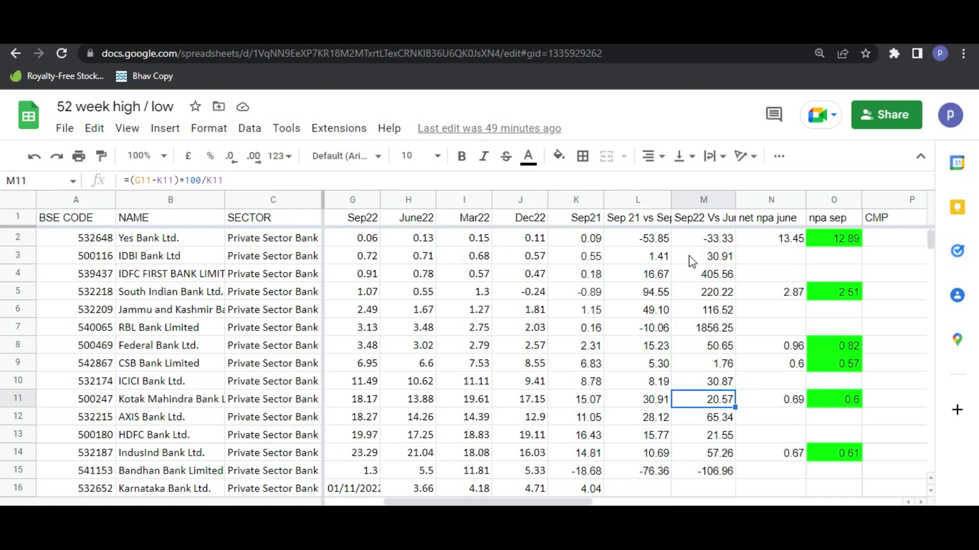
key("Down")
key("Down")
key("Down")
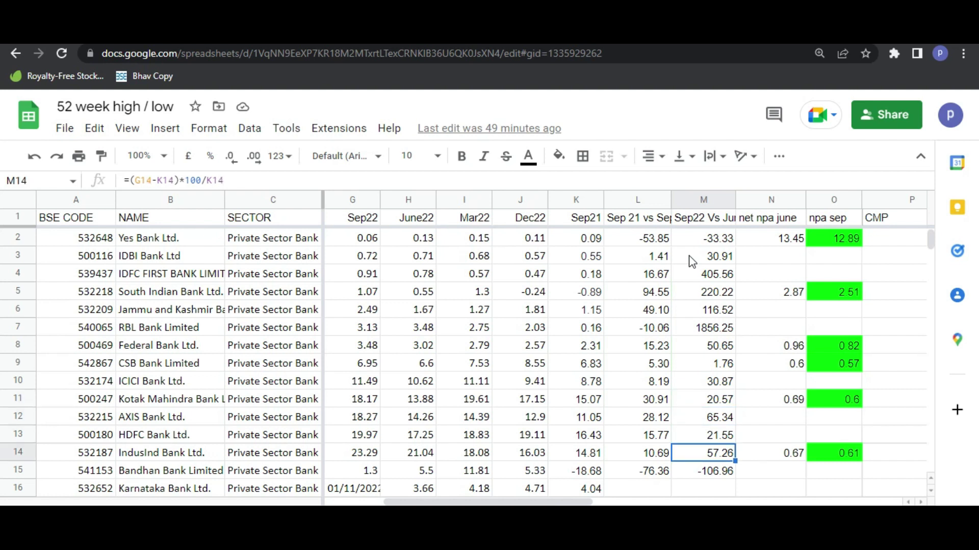
key("Down")
key("Down")
key("Down")
key("Down")
key("Down")
key("Down")
key("Down")
key("Down")
key("Down")
key("Down")
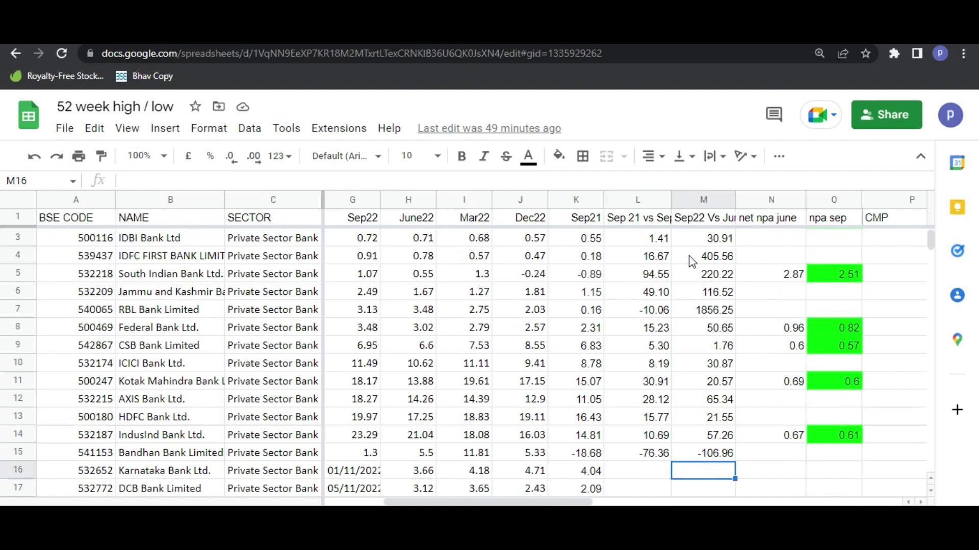
Step: Recheck the column M growth cells from IndusInd Bank down to Karur Vysya Bank
key("Up")
key("Up")
key("Up")
key("Up")
key("Up")
key("Up")
key("Up")
key("Up")
key("Up")
key("Up")
key("Up")
key("Up")
key("Down")
key("Down")
key("Down")
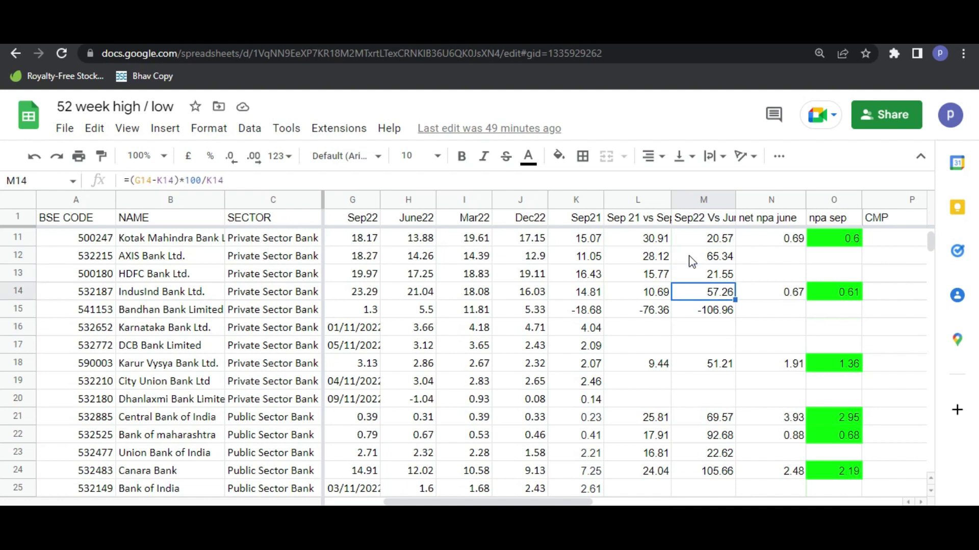
key("Down")
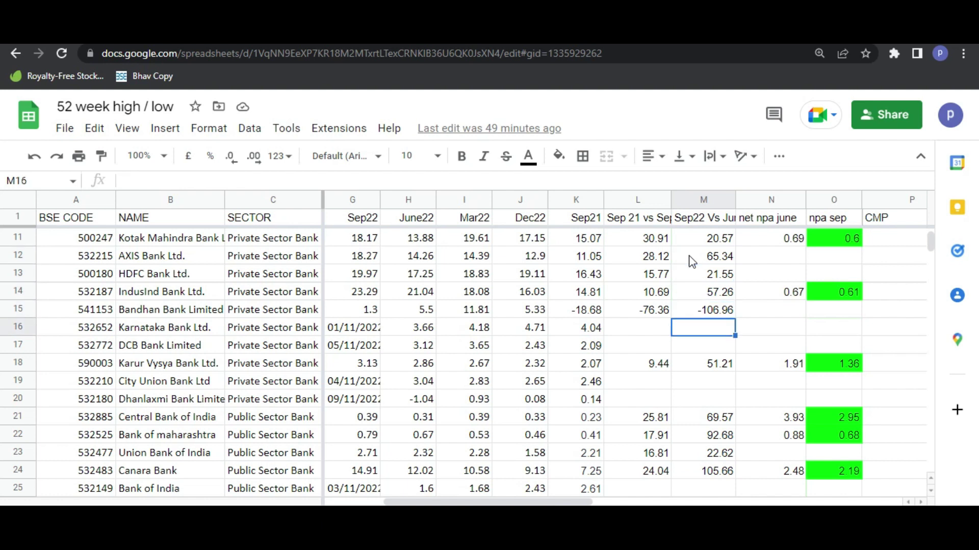
key("Down")
key("Down")
key("Down")
key("Down")
key("Down")
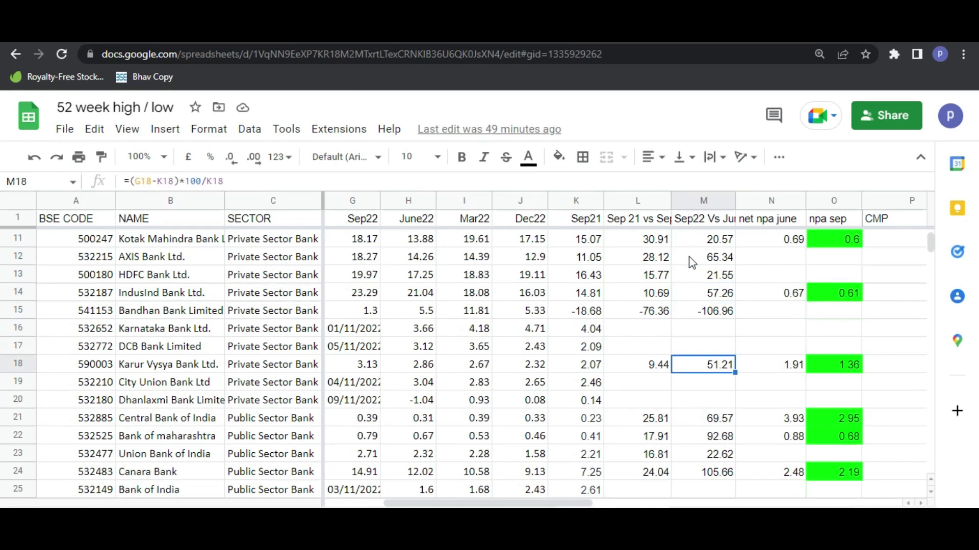
Step: Review the column L growth cells from Karur Vysya Bank down through the public sector bank rows
key("Left")
key("Down")
key("Down")
key("Down")
key("Down")
key("Down")
key("Down")
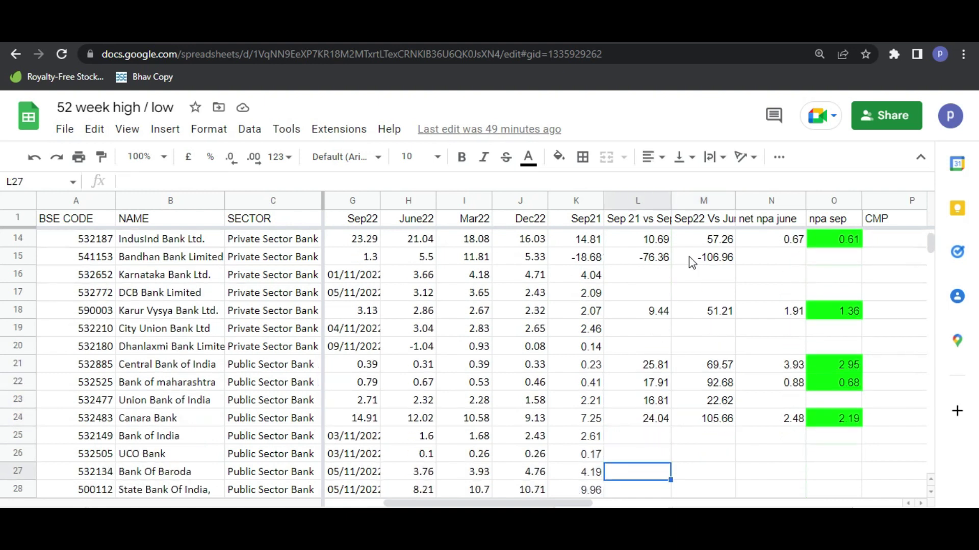
key("Down")
key("Down")
Step: Compare Yes Bank's June and September net NPA cells, then check South Indian Bank's September NPA in column O
key("Right")
key("Right")
key("Right")
key("Right")
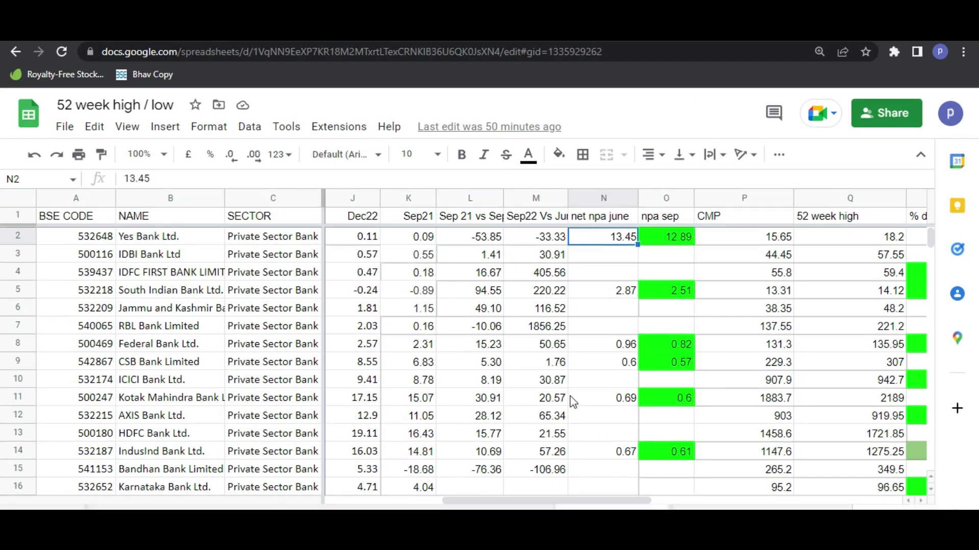
key("Right")
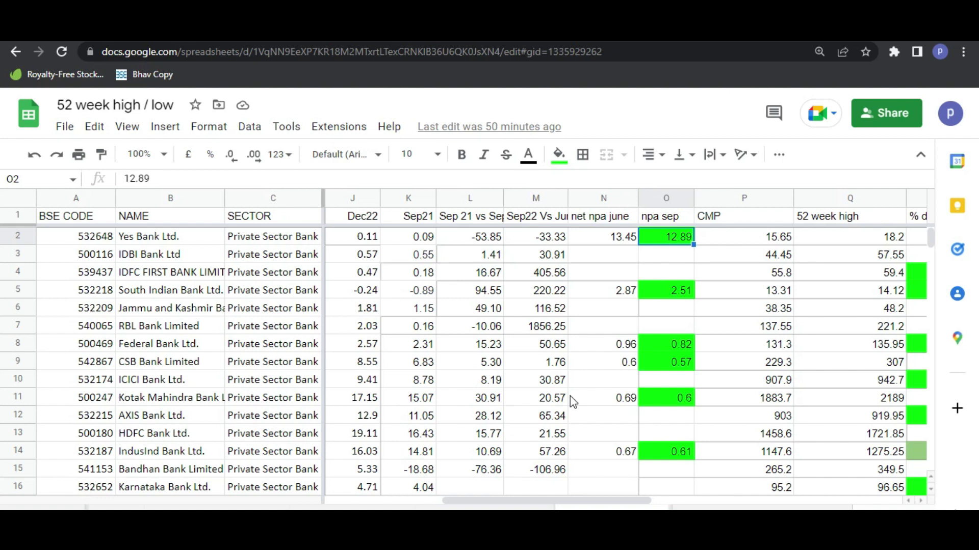
key("Down")
key("Down")
key("Down")
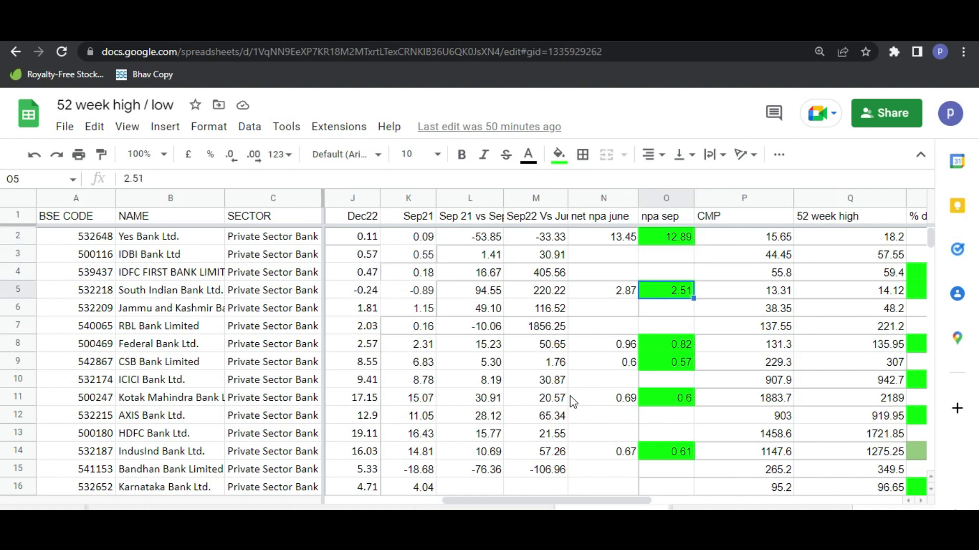
Step: Compare the June and September NPA cells in columns N and O for Federal Bank, including CSB Bank's June cell
key("Down")
key("Down")
key("Down")
key("Down")
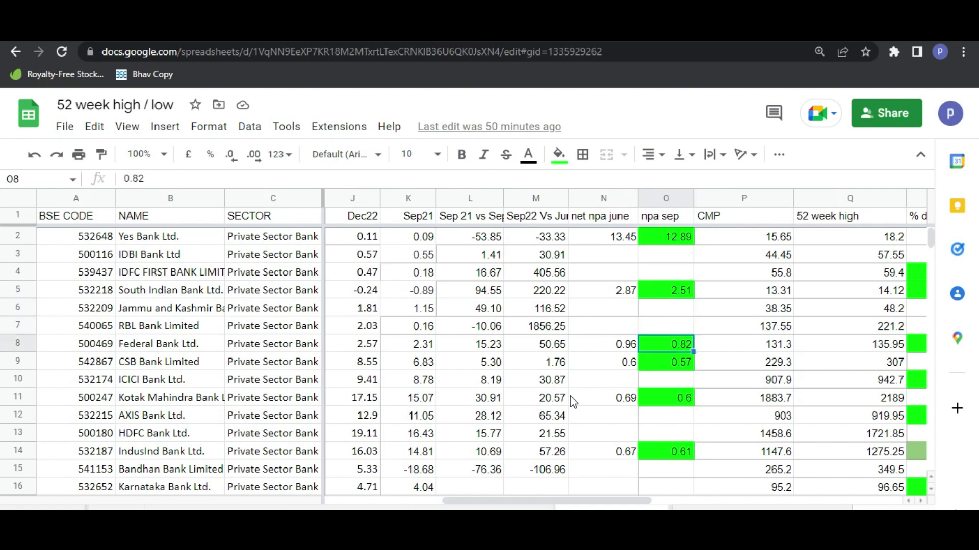
key("Left")
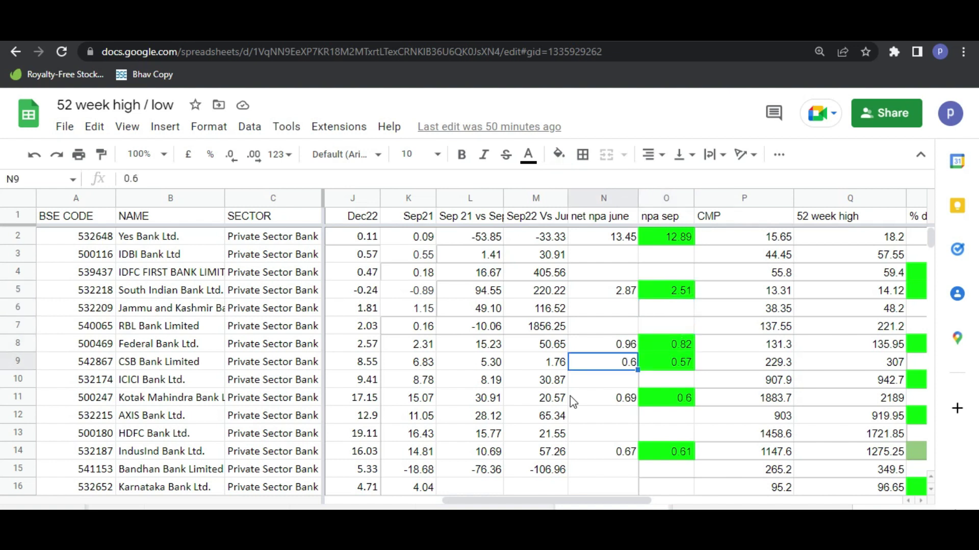
key("Up")
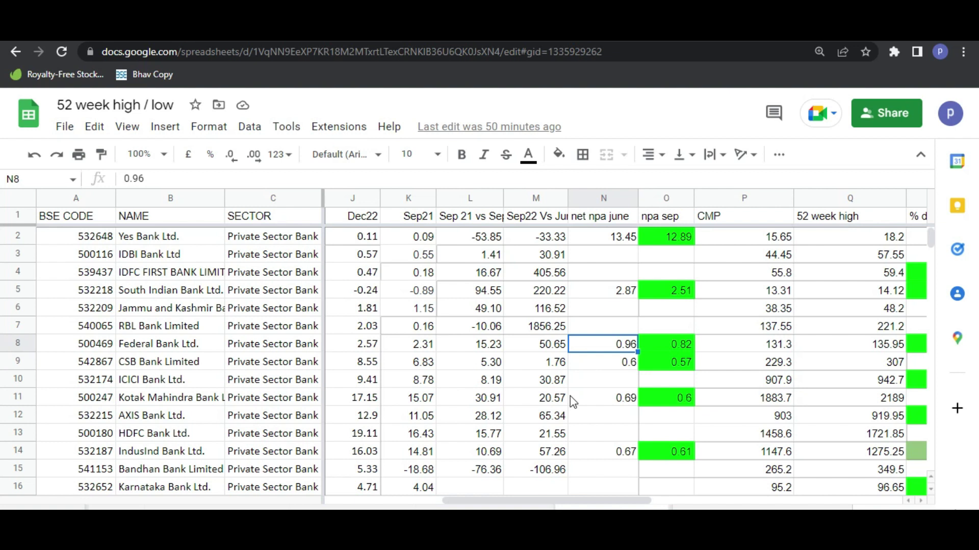
key("Right")
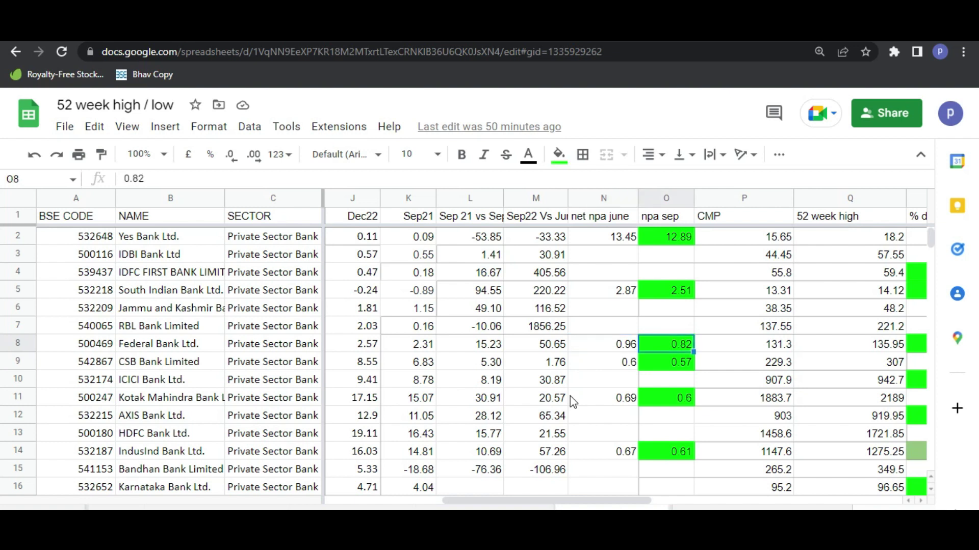
Step: Compare IndusInd Bank's June net NPA in column N with its September NPA in column O
key("Down")
key("Down")
key("Down")
key("Down")
key("Down")
key("Down")
key("Left")
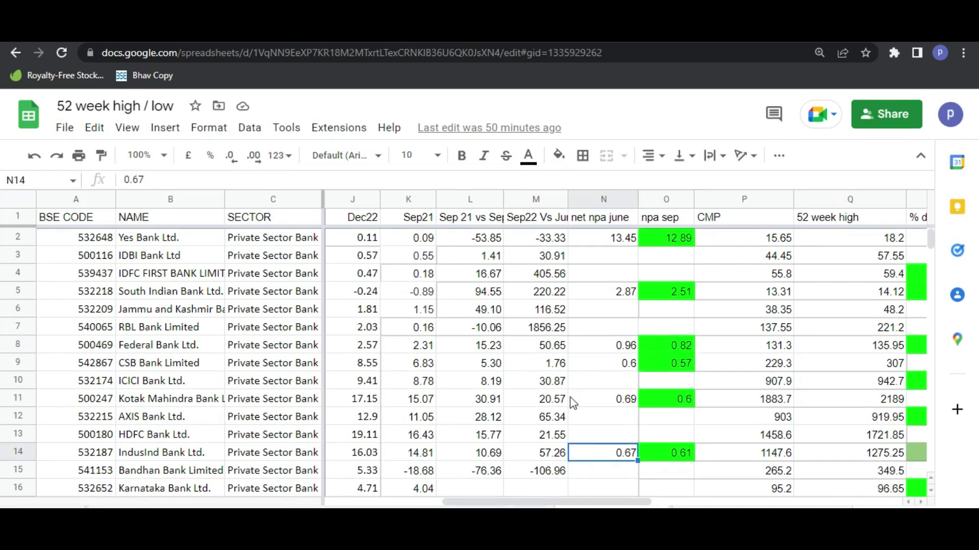
key("Right")
Step: Review the September NPA cells in column O from Bandhan Bank down to UCO Bank
key("Down")
key("Down")
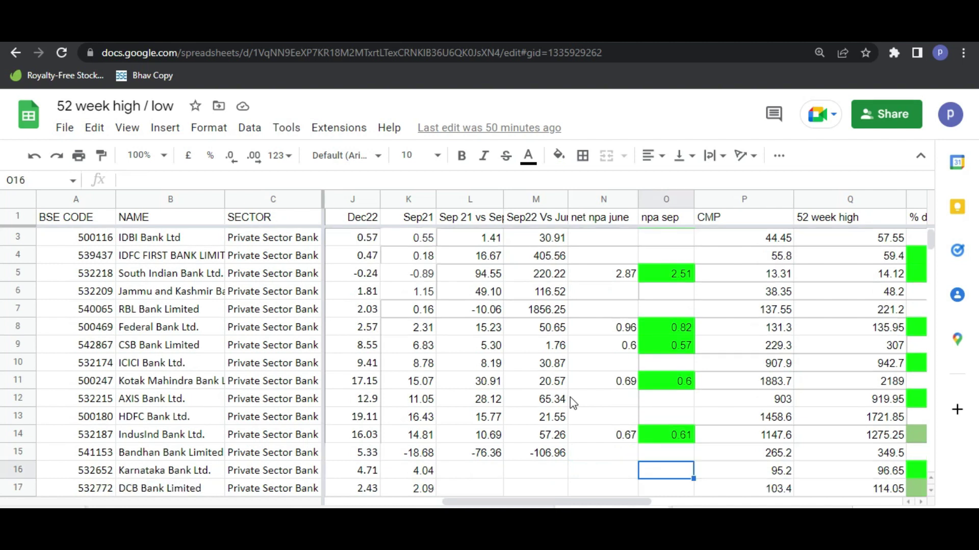
key("Down")
key("Down")
key("Down")
key("Down")
key("Down")
key("Down")
key("Down")
key("Down")
key("Down")
key("Down")
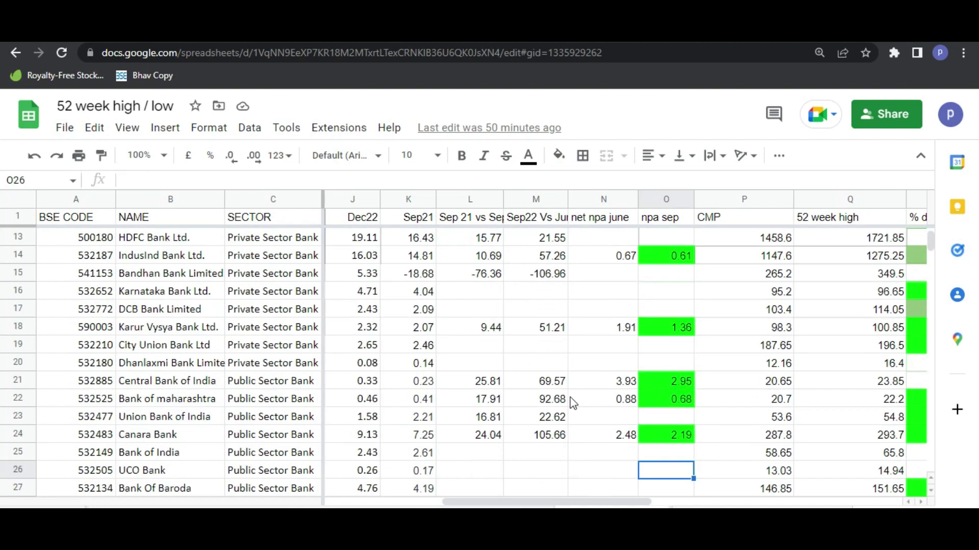
Step: Compare the June and September NPA cells for Central Bank of India and Bank of Maharashtra
key("Left")
scroll(571, 398, "down", 1)
key("Up")
key("Up")
key("Up")
key("Up")
key("Up")
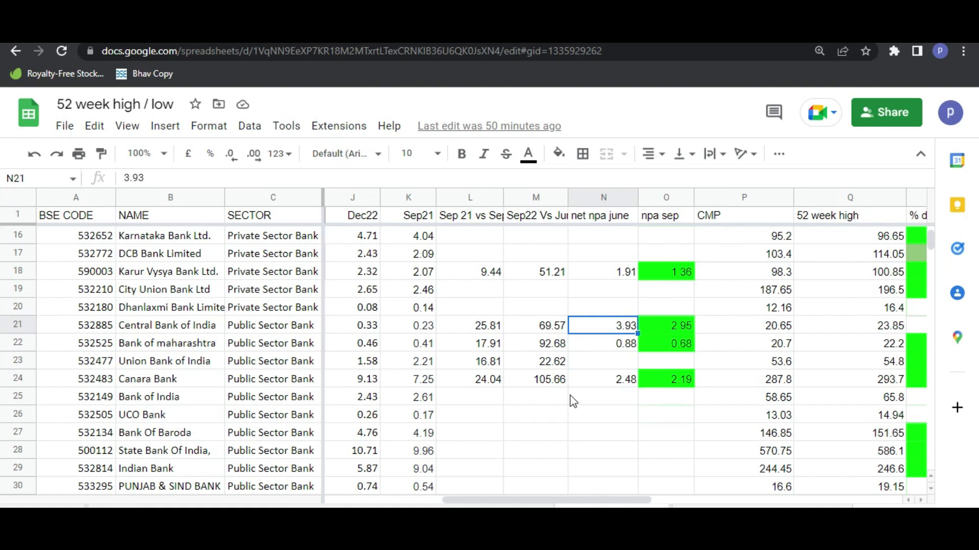
key("Right")
key("Down")
key("Left")
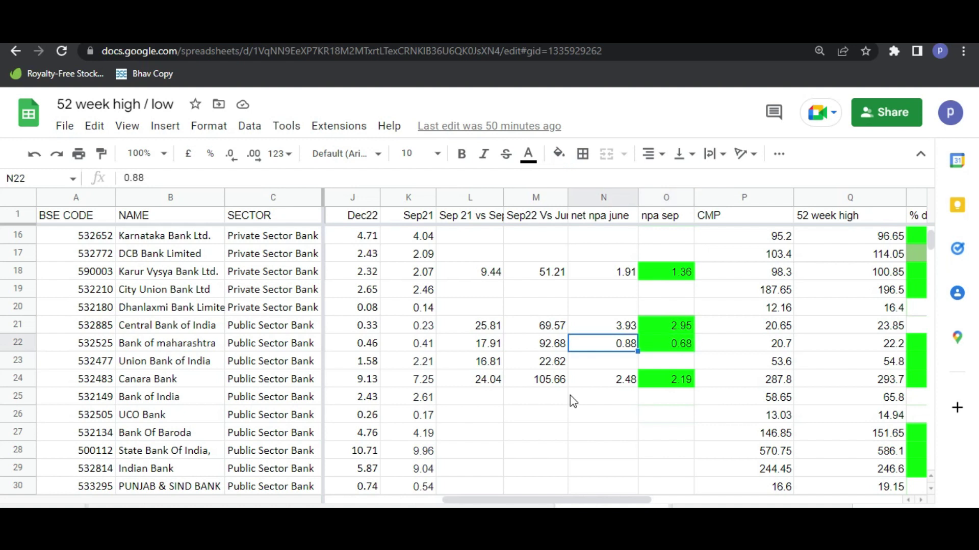
Step: Compare Canara Bank's June and September NPA cells, then check the September NPA entries for the banks just below
key("Right")
key("Down")
key("Down")
key("Left")
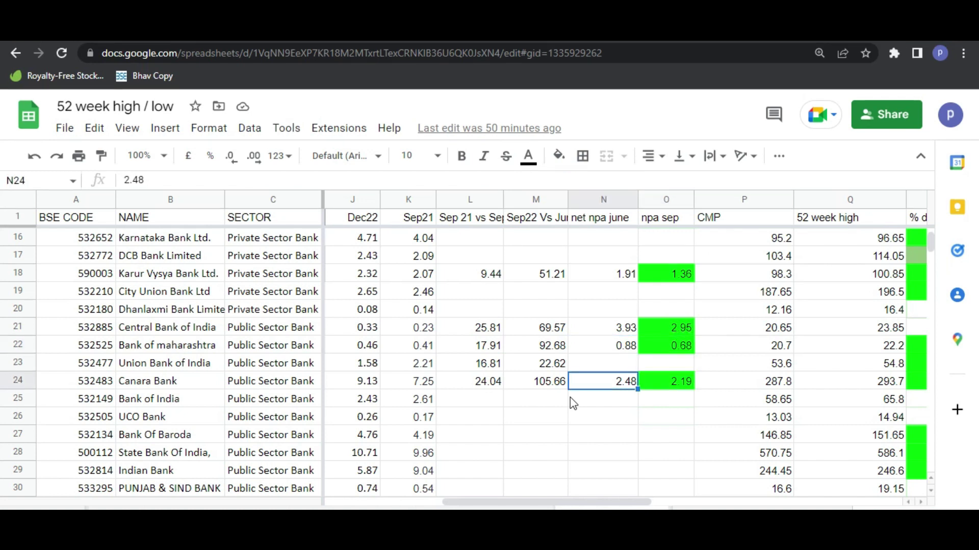
key("Right")
key("Down")
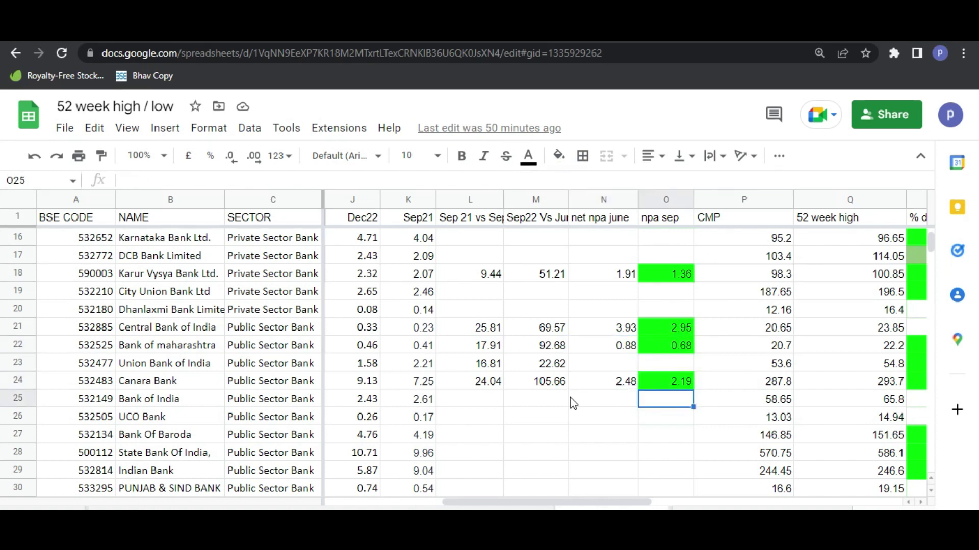
key("Down")
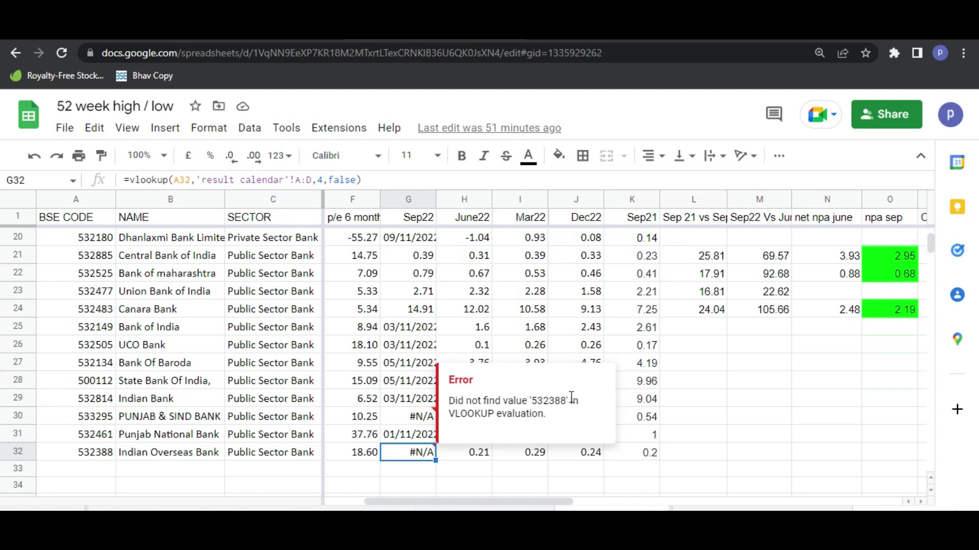
Step: Review the Sep22 result entries in column G from Indian Overseas Bank upward through the public and private sector banks
key("Up")
key("Up")
key("Up")
key("Up")
key("Up")
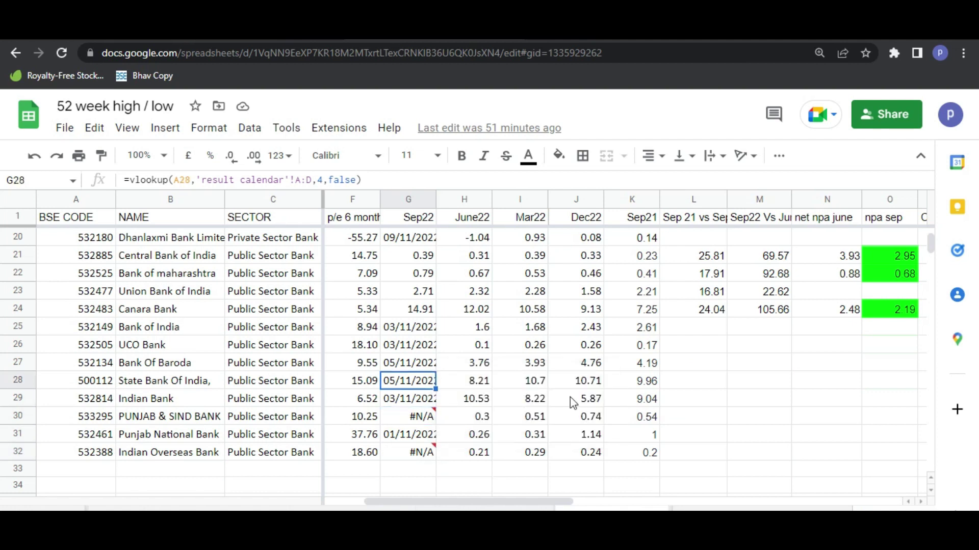
key("Up")
key("Up")
key("Up")
key("Up")
key("Up")
key("Up")
key("Up")
key("Up")
key("Up")
key("Up")
key("Up")
key("Up")
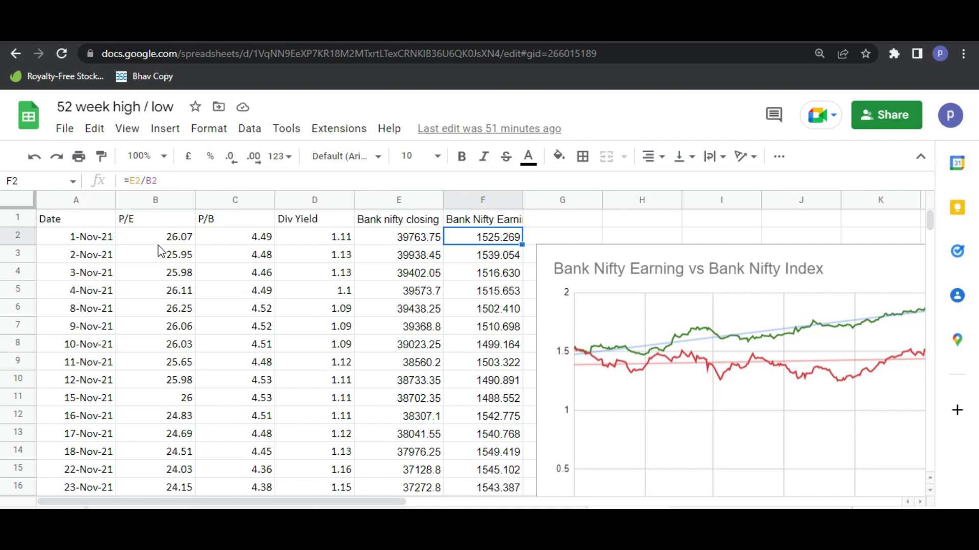
Step: Check the 1-Nov-21 P/E cell, then search "nifty p/e" in a new browser tab and open NSE's historical P/E page
left_click(139, 240)
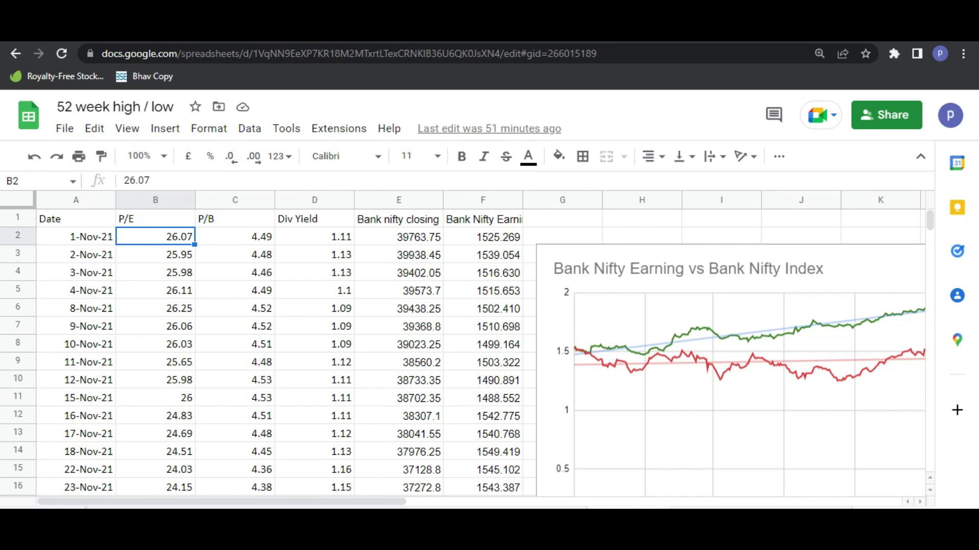
key("ctrl+t")
type("nse")
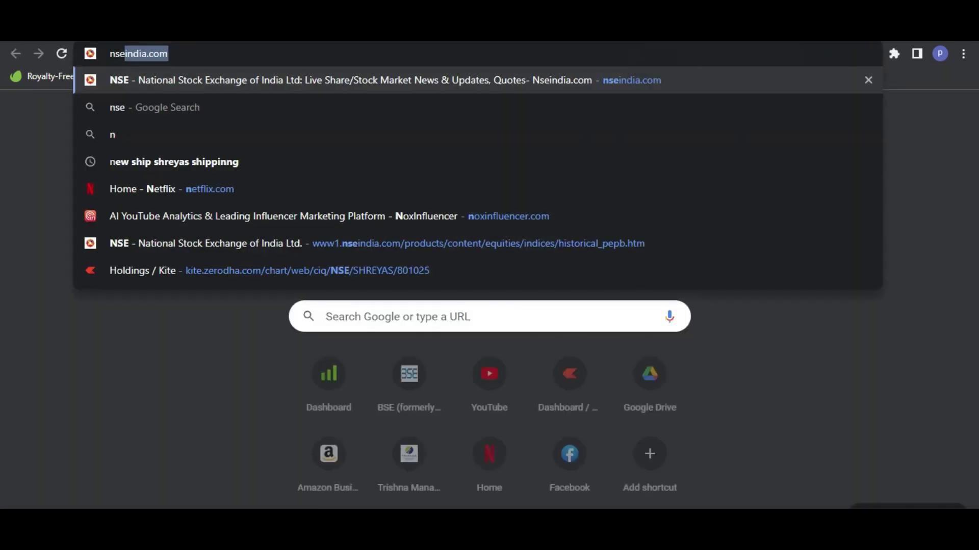
key("BackSpace")
key("BackSpace")
key("BackSpace")
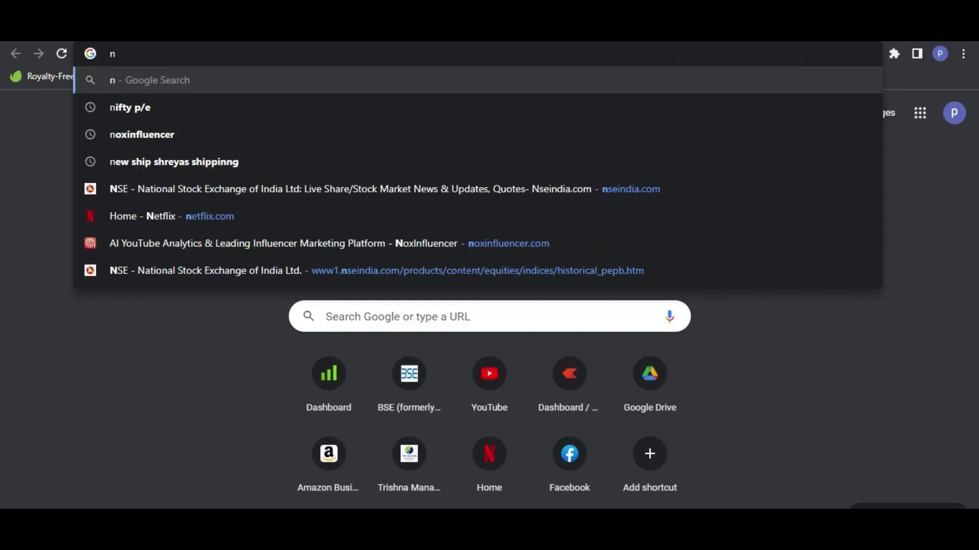
type("ifty p")
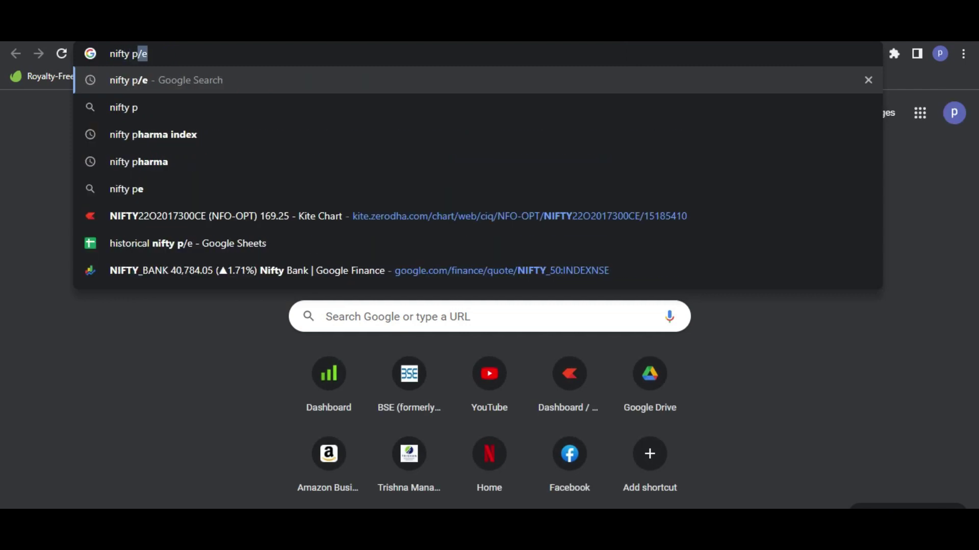
type("4")
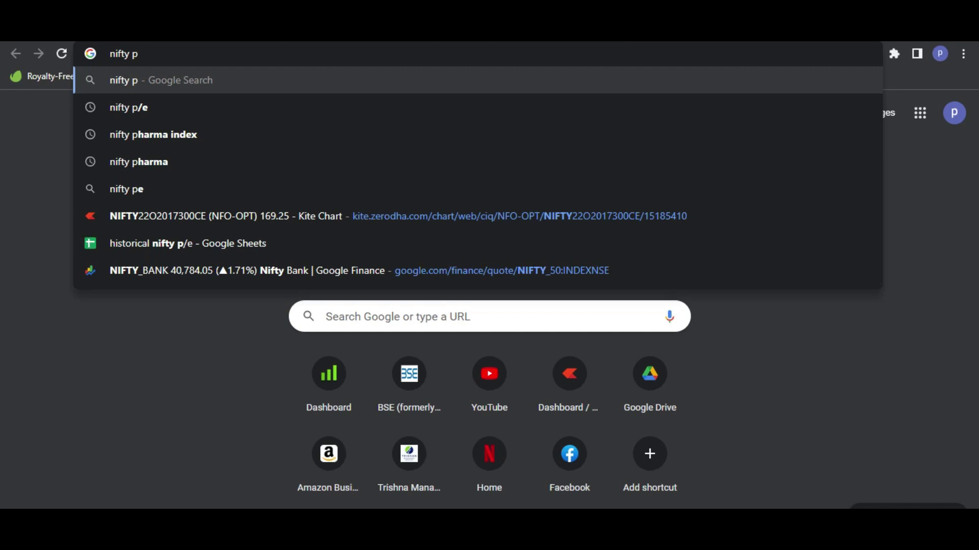
key("Down")
key("Return")
left_click(230, 250)
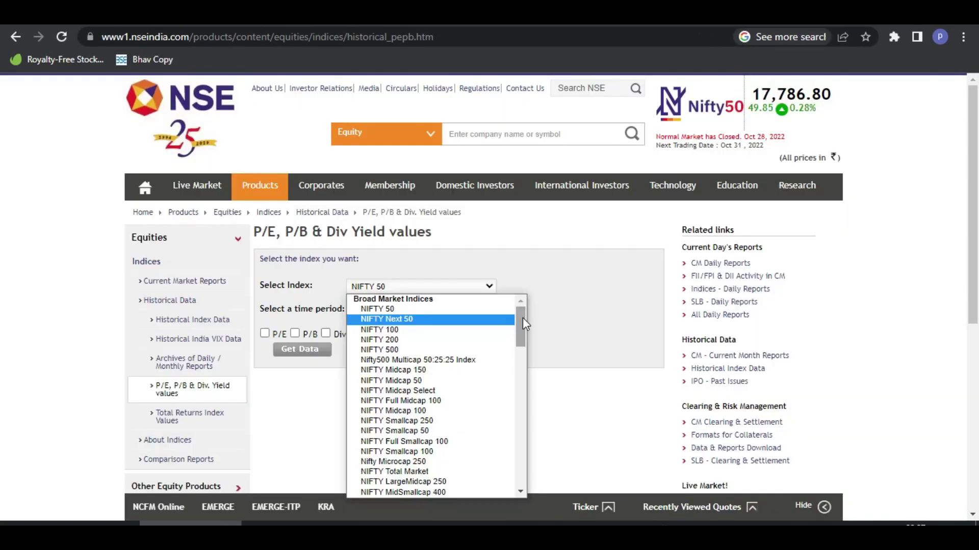
Step: Select the NIFTY Bank index and set the start of the time period to 01-11-2021
left_click_drag(522, 317, 523, 347)
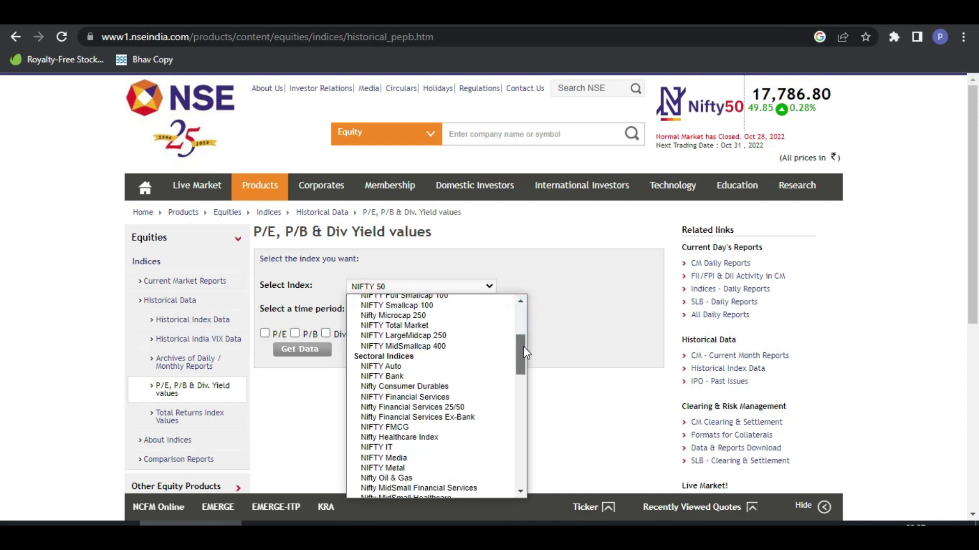
left_click(383, 377)
left_click(367, 309)
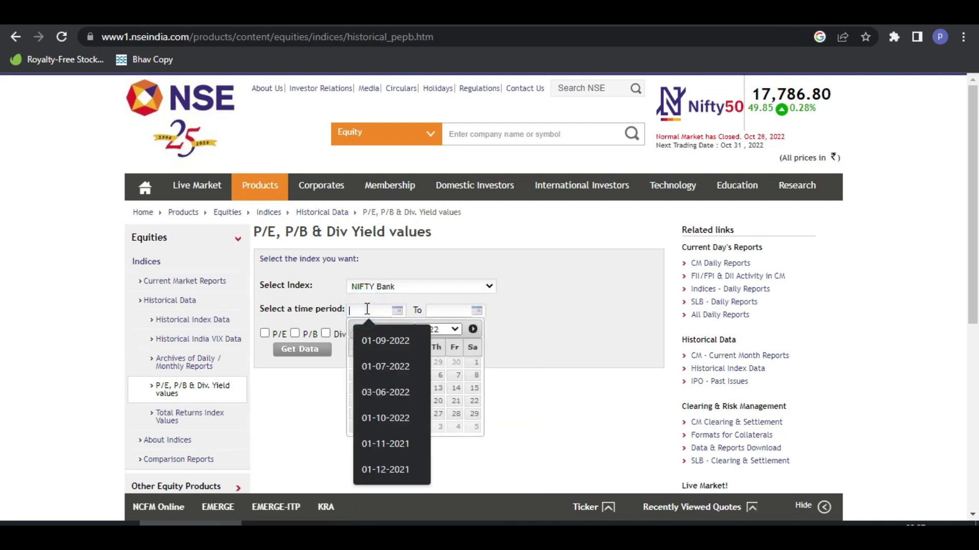
left_click(441, 331)
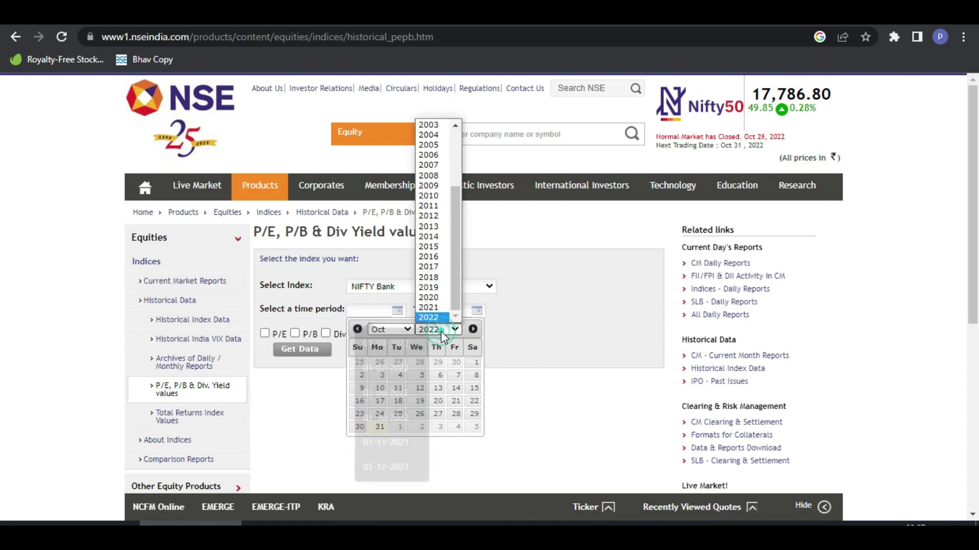
left_click(436, 303)
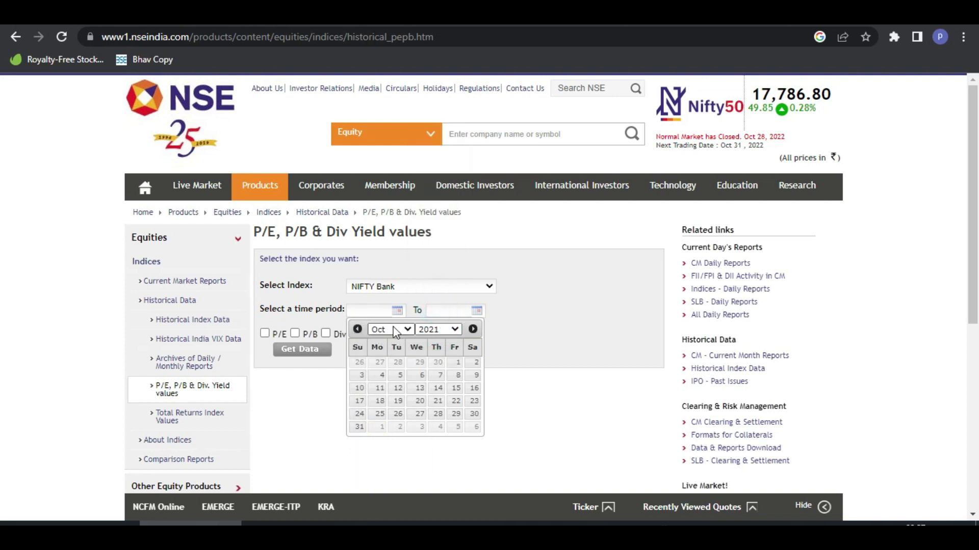
left_click(380, 428)
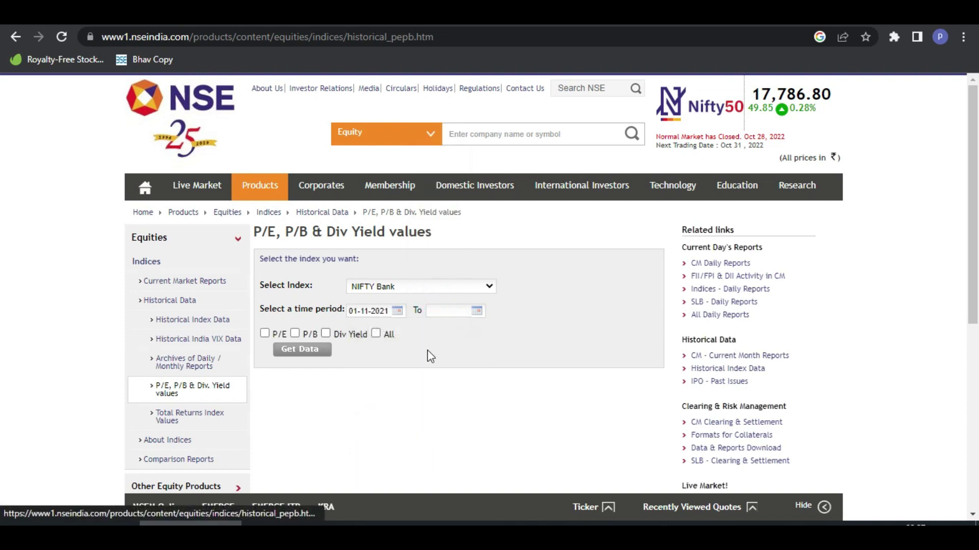
Step: Set the end of the time period to 30-09-2022 and get the data for all value types
left_click(456, 315)
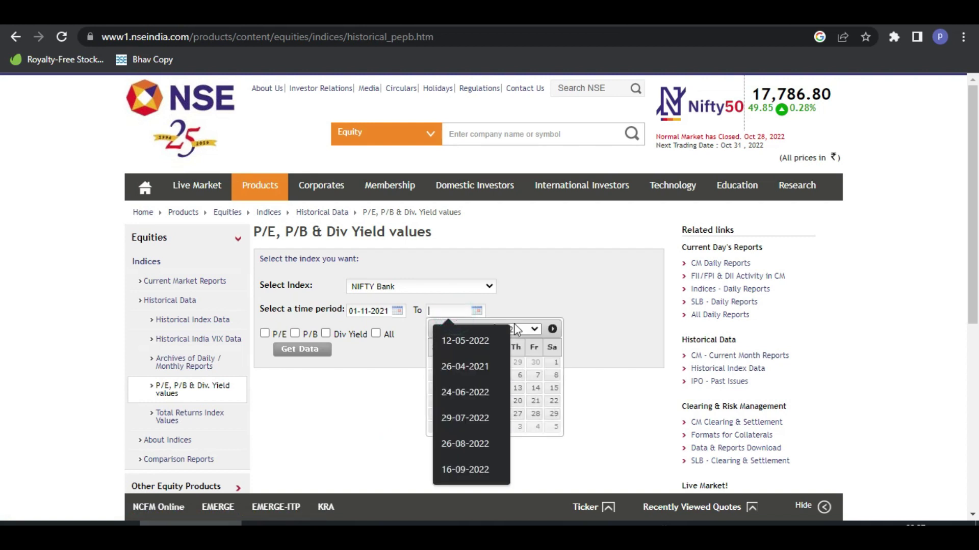
left_click(535, 364)
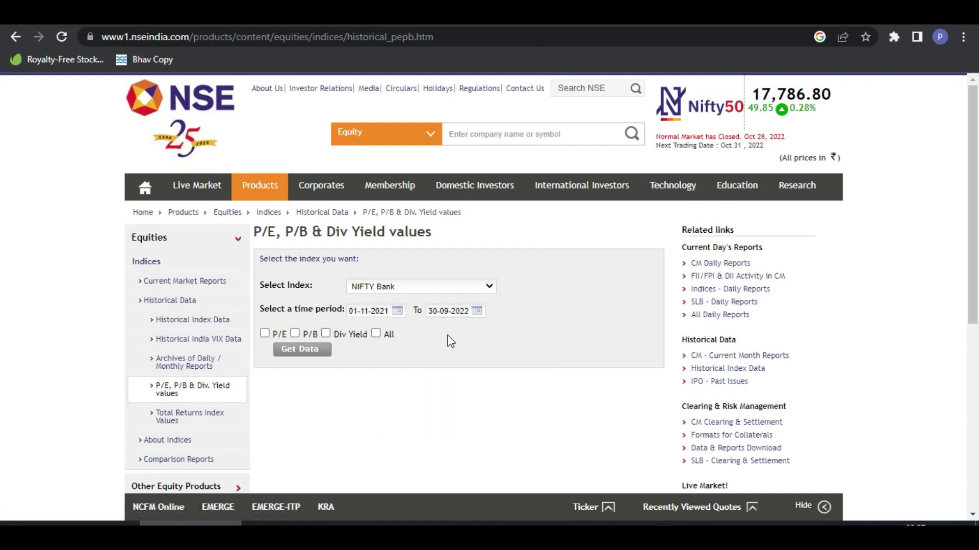
left_click(455, 313)
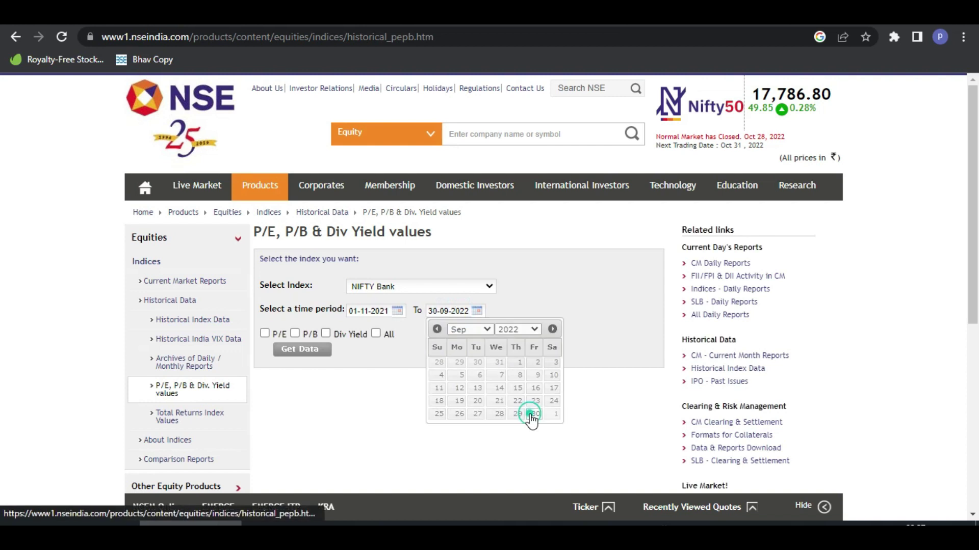
left_click(528, 412)
left_click(376, 333)
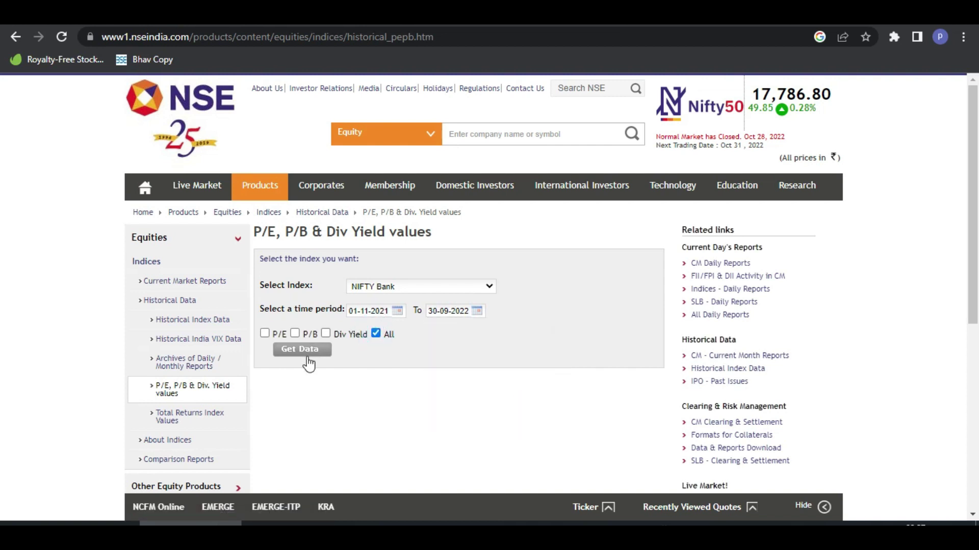
left_click(309, 354)
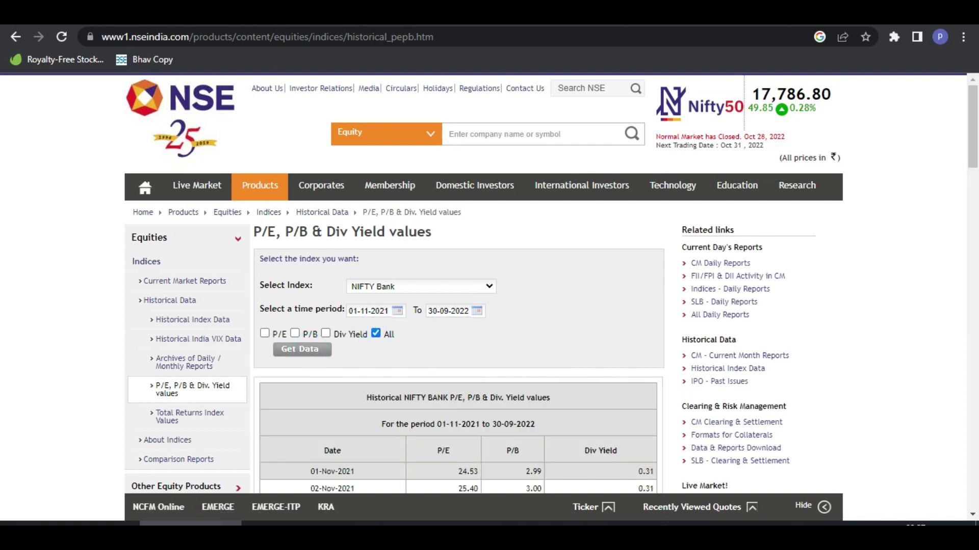
Step: Return to the Google Sheets tab and examine the 1-Nov-21 Bank Nifty closing, P/E and earning formula cells
key("ctrl+Tab")
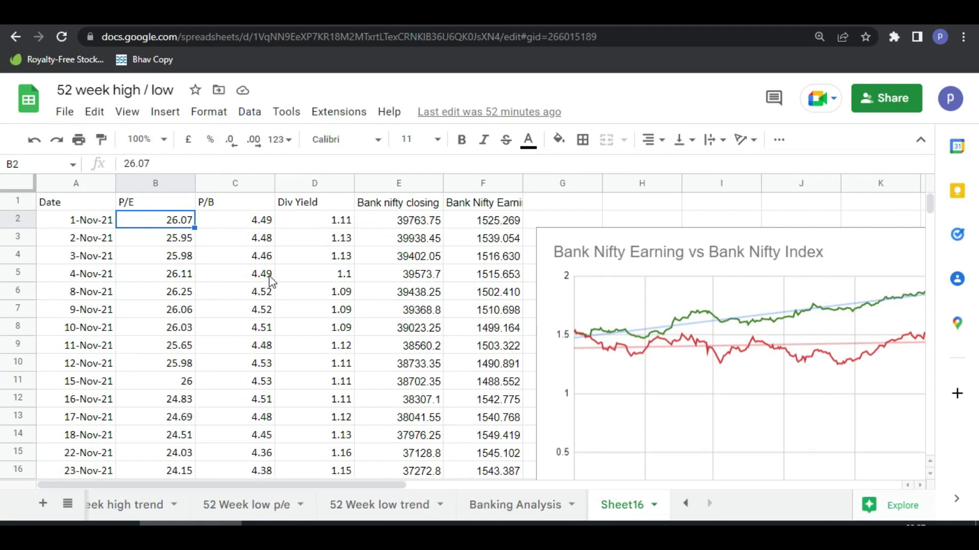
left_click(398, 223)
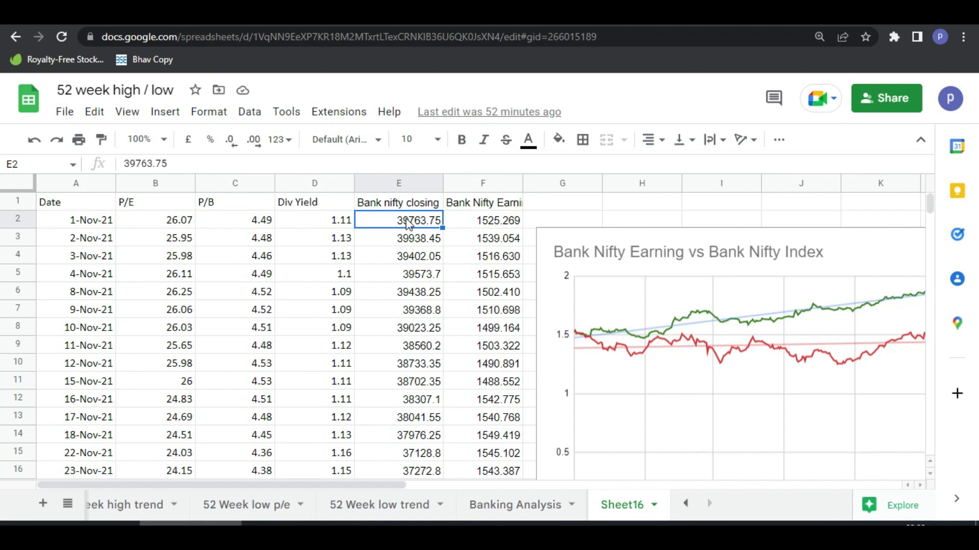
left_click(173, 224)
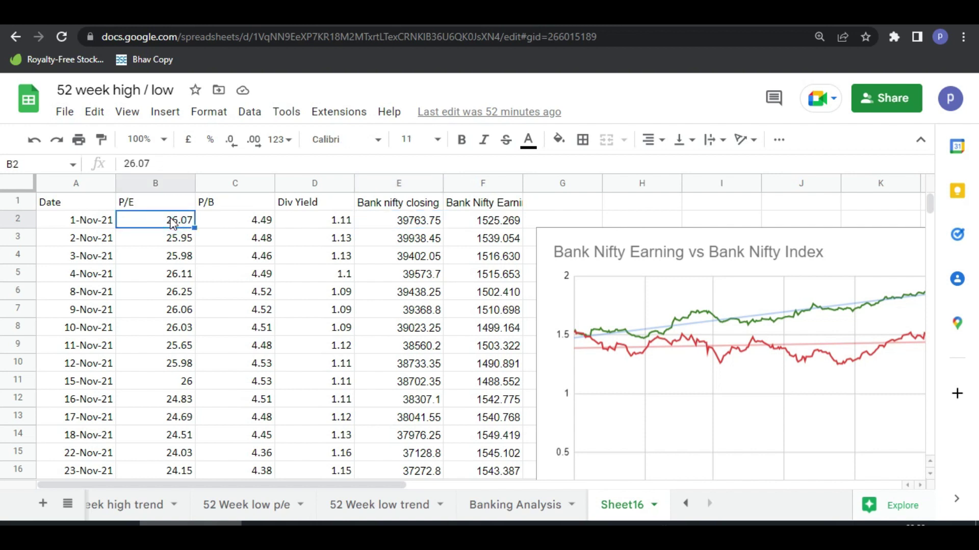
left_click(483, 225)
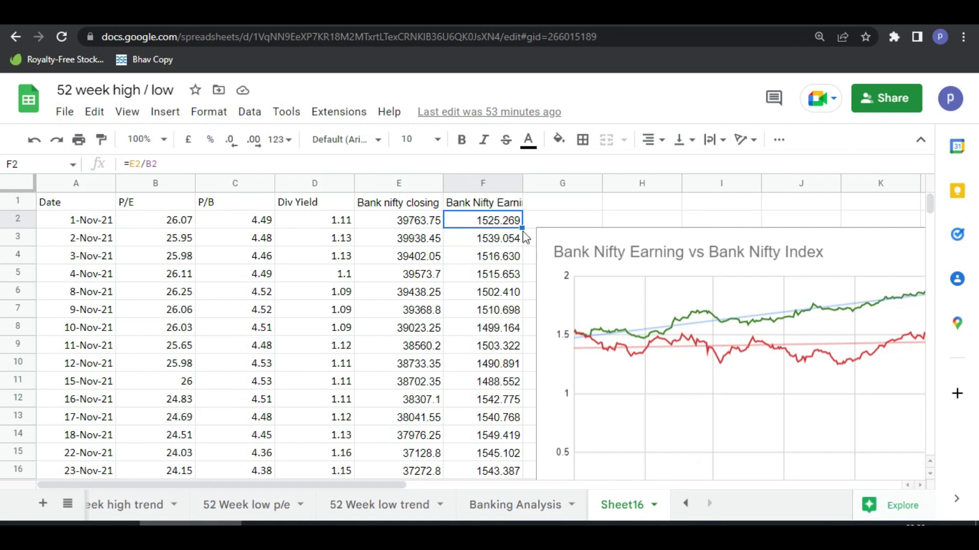
Step: Bring the whole Bank Nifty Earning vs Bank Nifty Index chart into view at the default browser zoom
left_click_drag(380, 487, 484, 490)
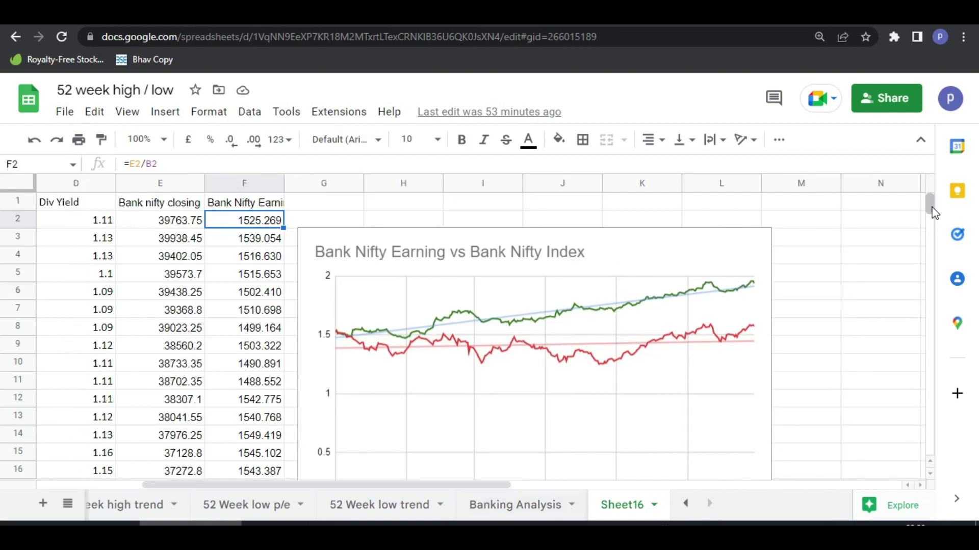
left_click_drag(934, 204, 933, 208)
key("ctrl+0")
left_click(728, 361)
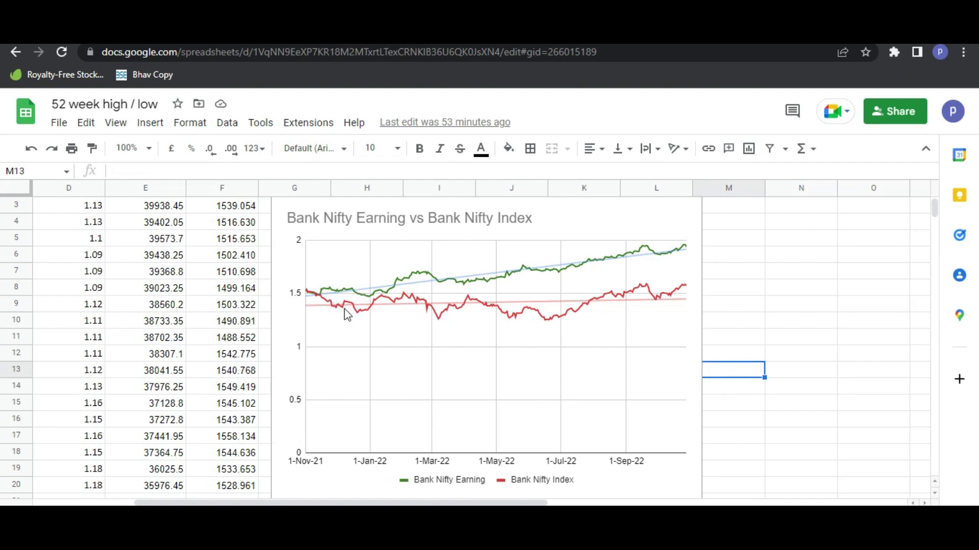